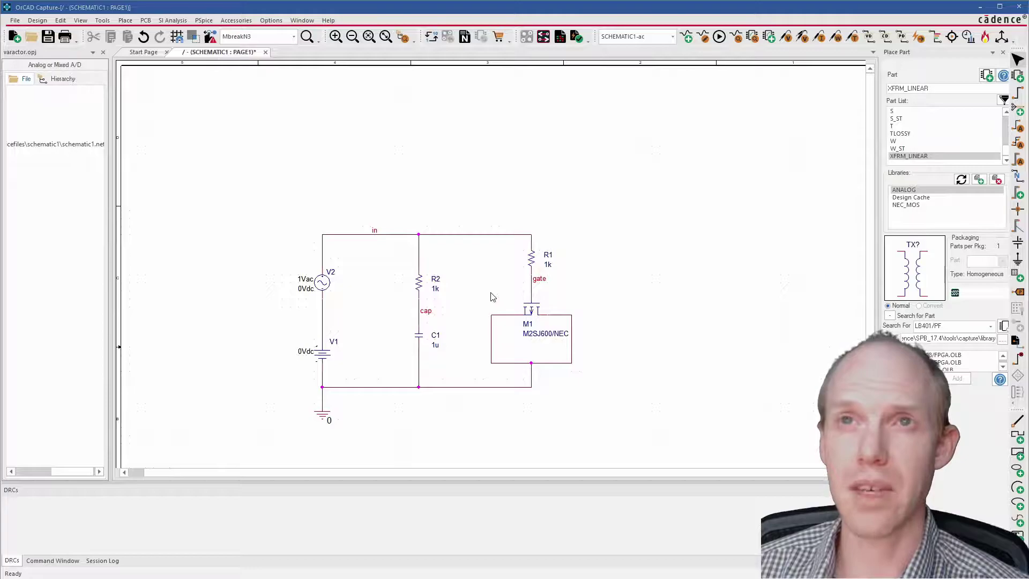
Step: Clear the schematic selection and open transistor M1's properties on the varactor circuit
{"action": "left_click", "coordinate": [533, 313]}
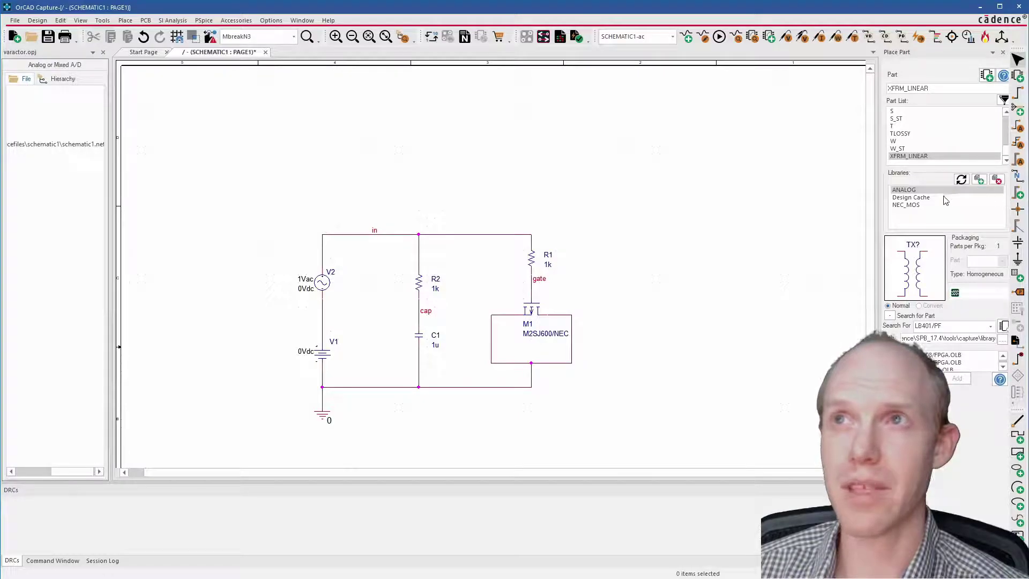
{"action": "double_click", "coordinate": [529, 310]}
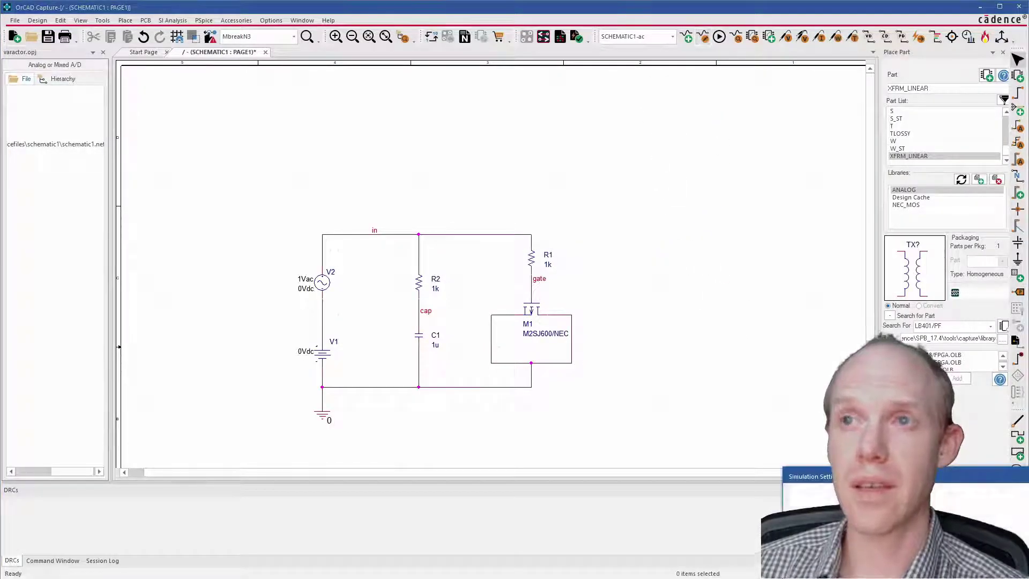
Step: Review the V1 parametric sweep from -20 to 20 in 0.5 steps on the Analysis page
{"action": "left_click_drag", "start_coordinate": [969, 476], "coordinate": [456, 153]}
{"action": "left_click", "coordinate": [323, 235]}
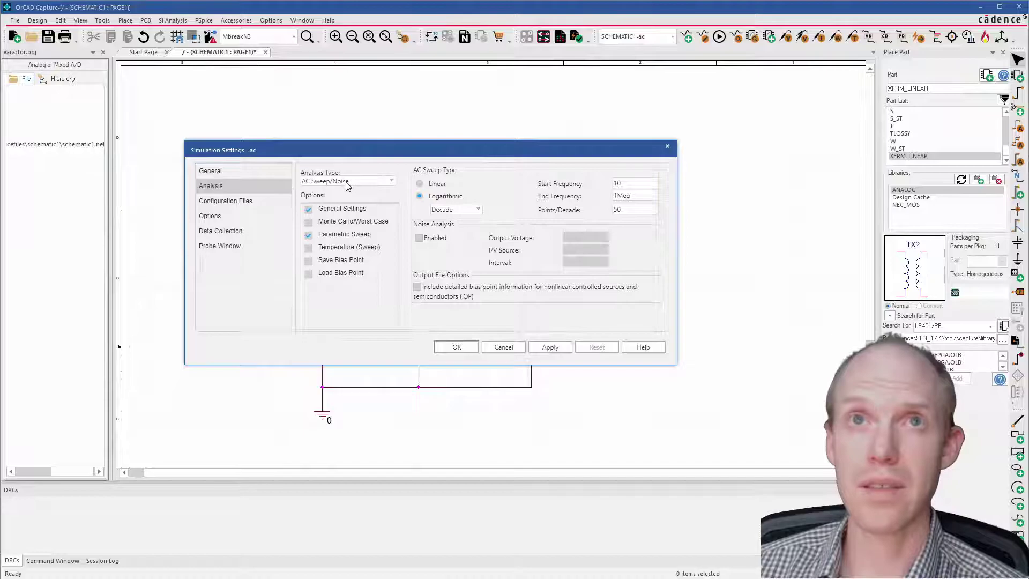
{"action": "left_click", "coordinate": [340, 236]}
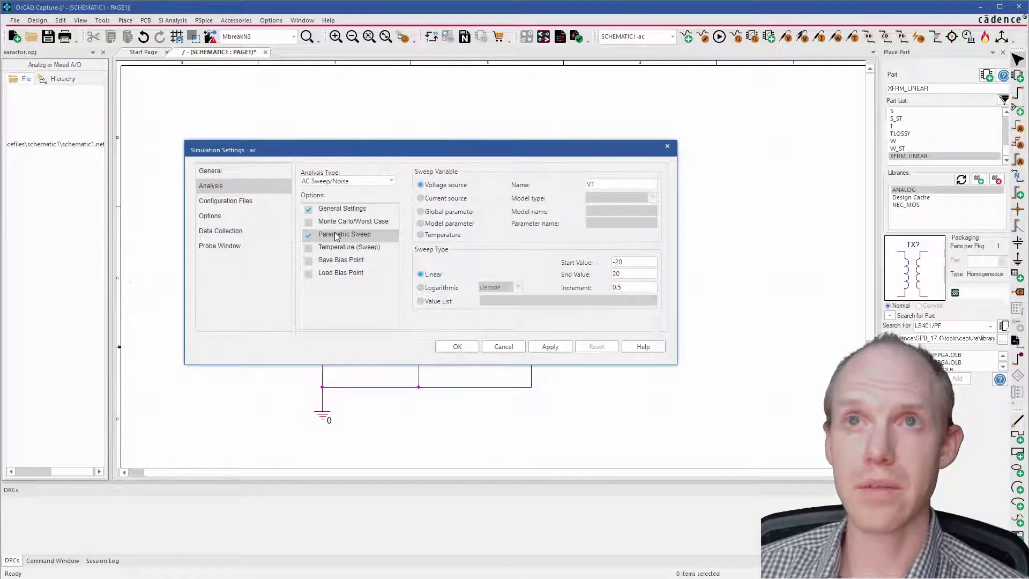
{"action": "left_click_drag", "start_coordinate": [392, 150], "coordinate": [525, 92]}
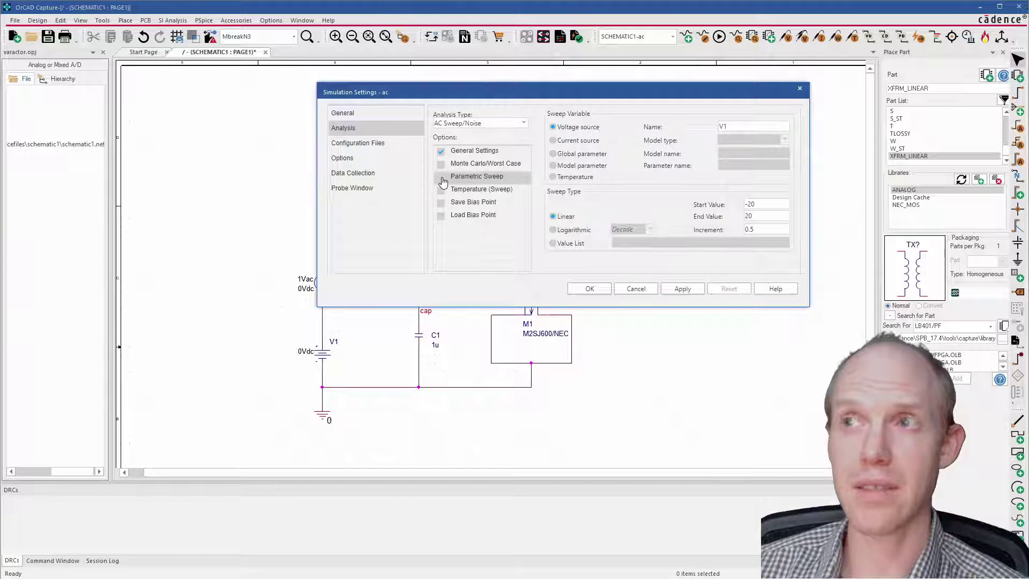
Step: Check the AC sweep (10 to 1Meg, 50 points/decade) and cancel without changes
{"action": "left_click", "coordinate": [440, 154]}
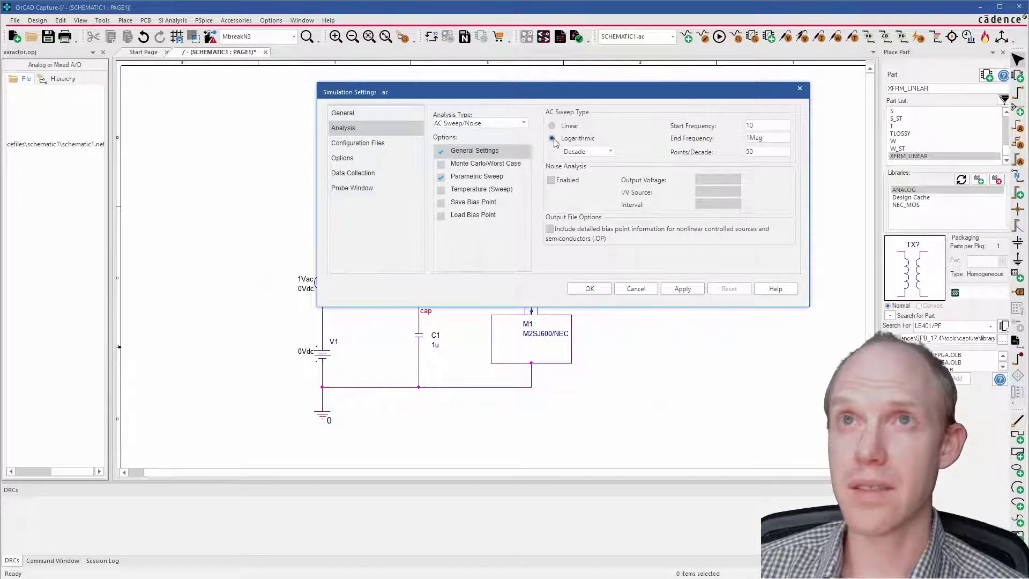
{"action": "double_click", "coordinate": [761, 125]}
{"action": "double_click", "coordinate": [760, 138]}
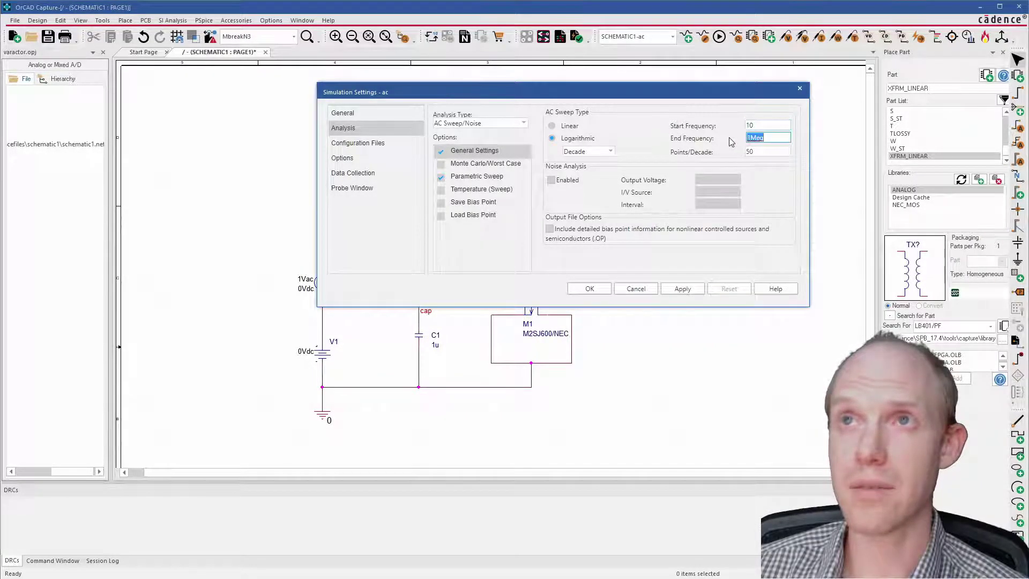
{"action": "double_click", "coordinate": [763, 155]}
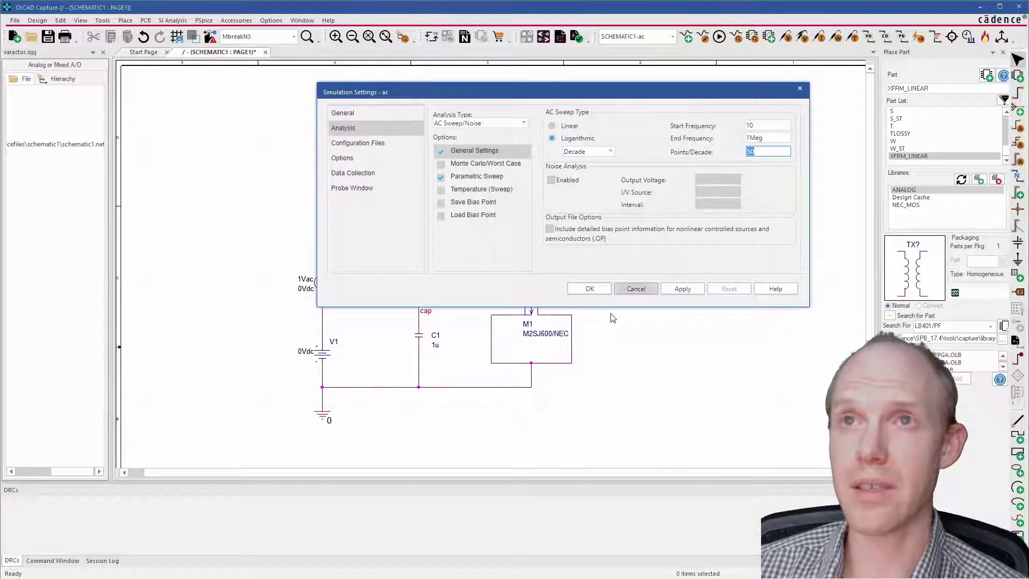
{"action": "left_click", "coordinate": [637, 289]}
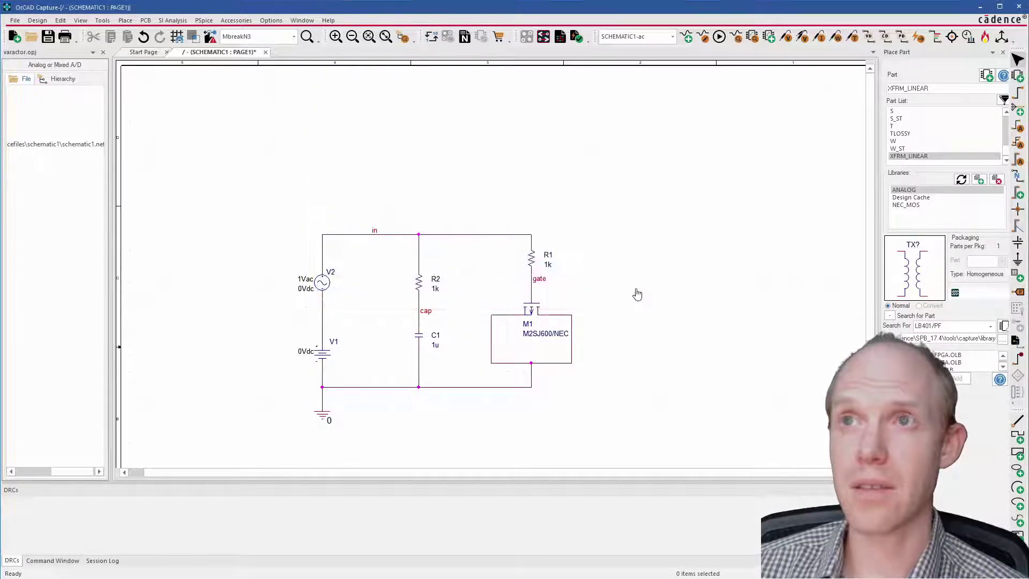
Step: Bring the ac.dat results into view and make the middle and bottom plots active in turn
{"action": "left_click_drag", "start_coordinate": [466, 118], "coordinate": [215, 33]}
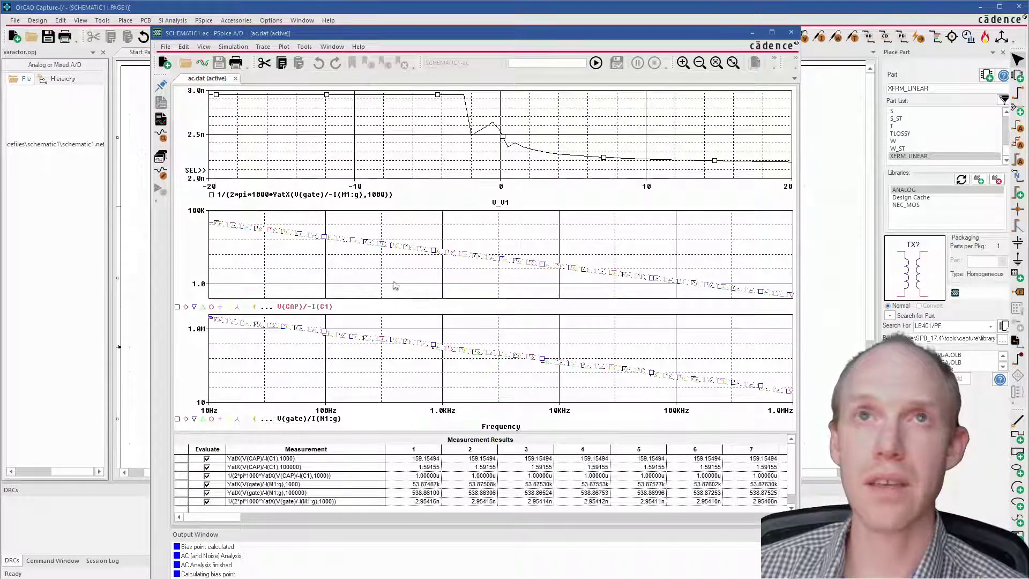
{"action": "left_click", "coordinate": [303, 47]}
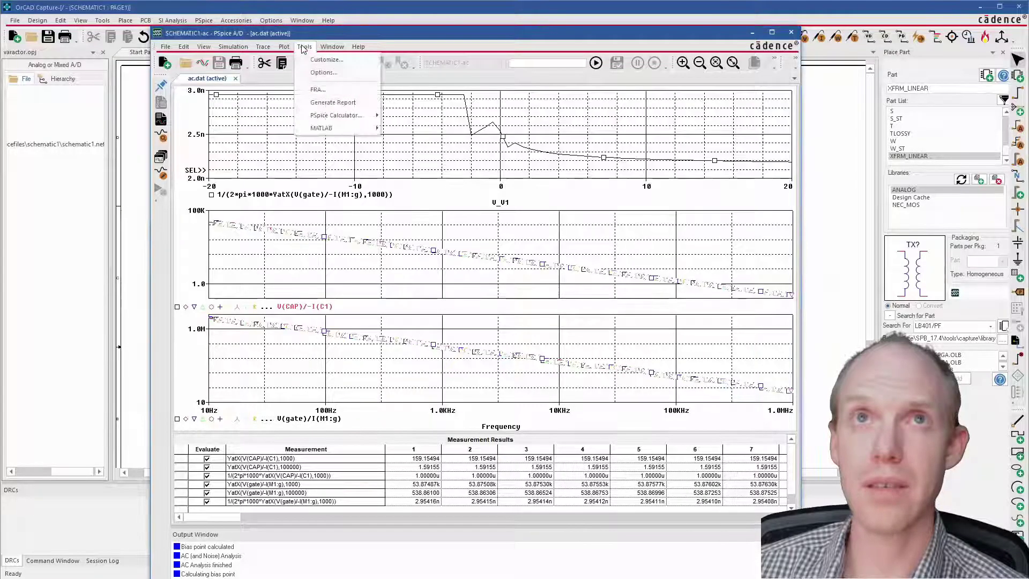
{"action": "mouse_move", "coordinate": [283, 48]}
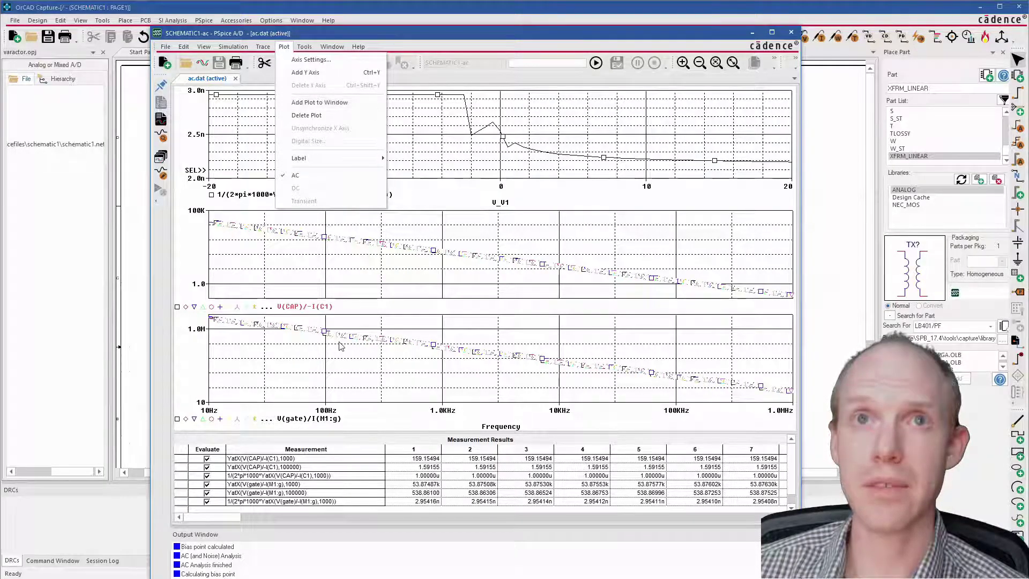
{"action": "left_click", "coordinate": [418, 262]}
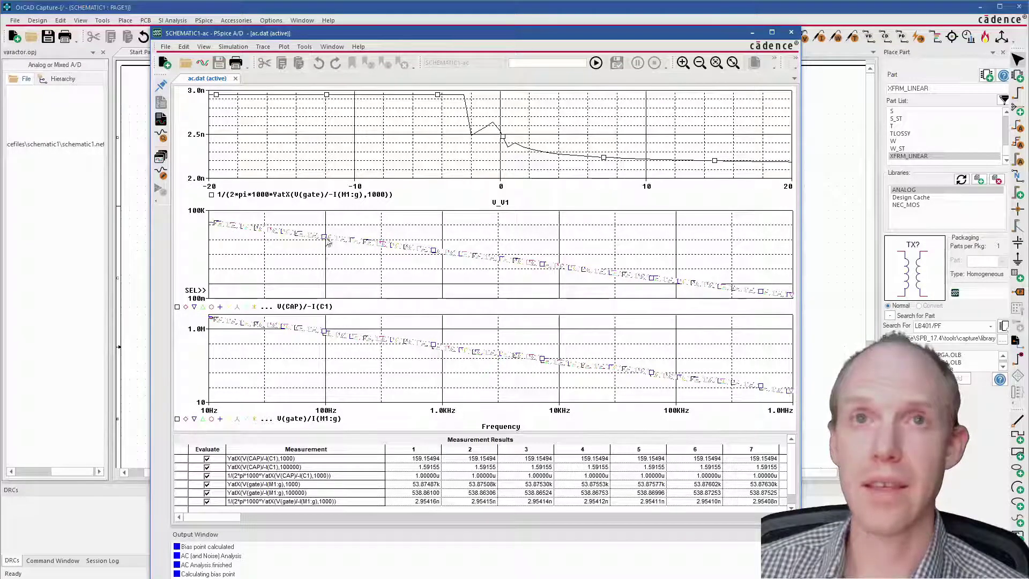
{"action": "left_click", "coordinate": [294, 352]}
{"action": "left_click", "coordinate": [197, 266]}
{"action": "left_click", "coordinate": [188, 380]}
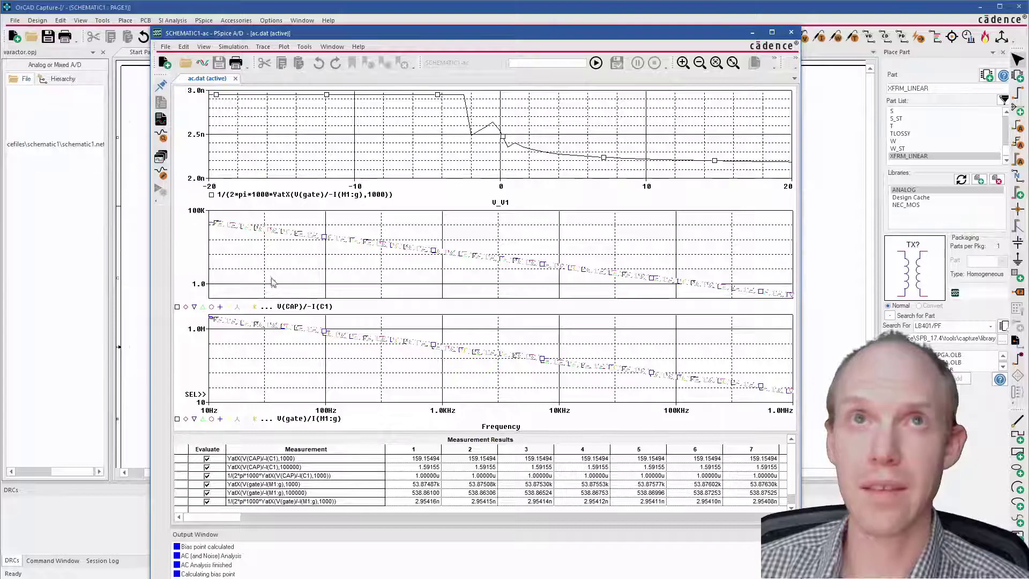
Step: Open Add Traces for the bottom plot, cancel it, and move the results beside the schematic
{"action": "key", "text": "Insert"}
{"action": "left_click_drag", "start_coordinate": [343, 225], "coordinate": [372, 144]}
{"action": "left_click", "coordinate": [421, 364]}
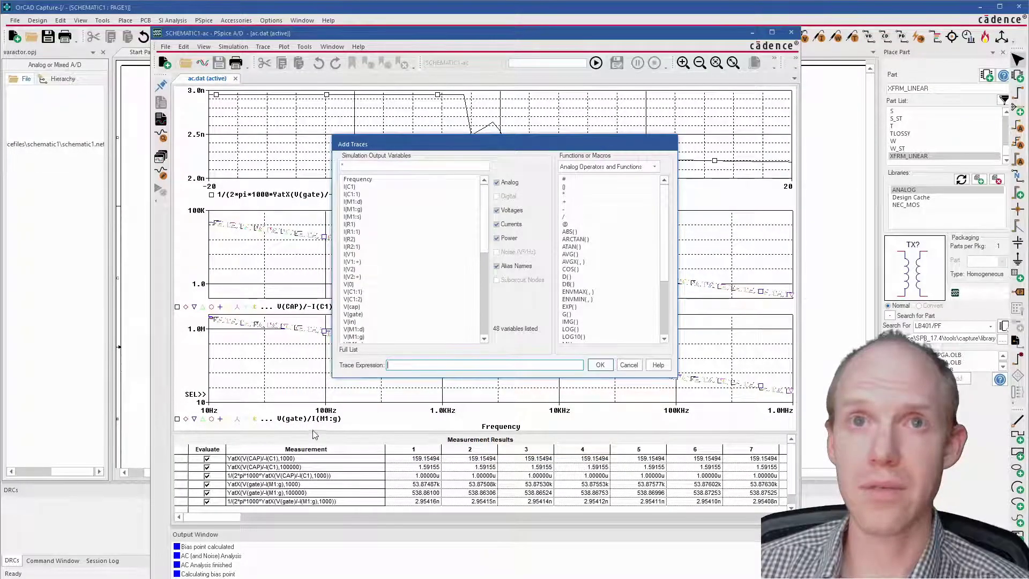
{"action": "left_click", "coordinate": [628, 365]}
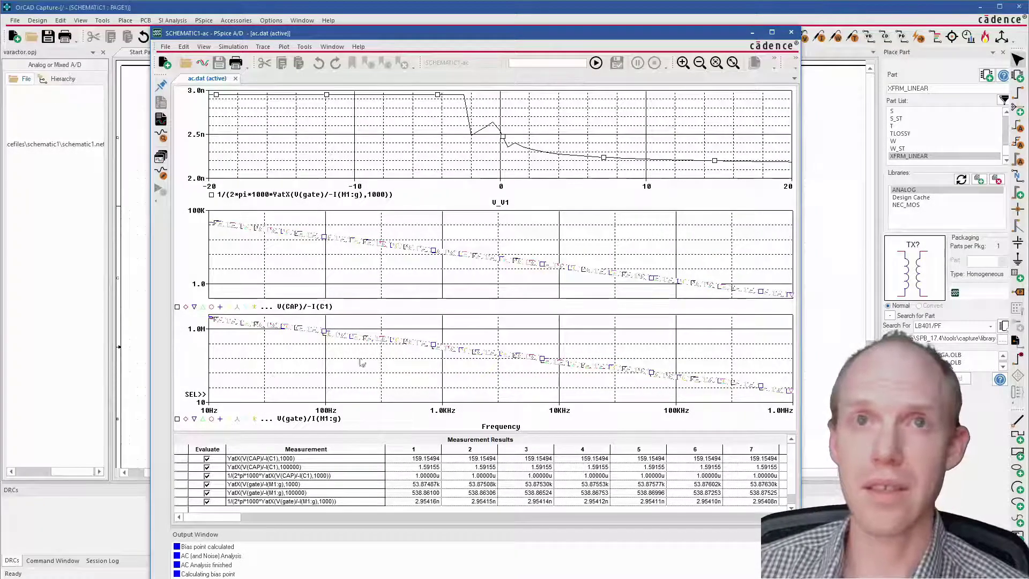
{"action": "left_click_drag", "start_coordinate": [415, 36], "coordinate": [959, 49]}
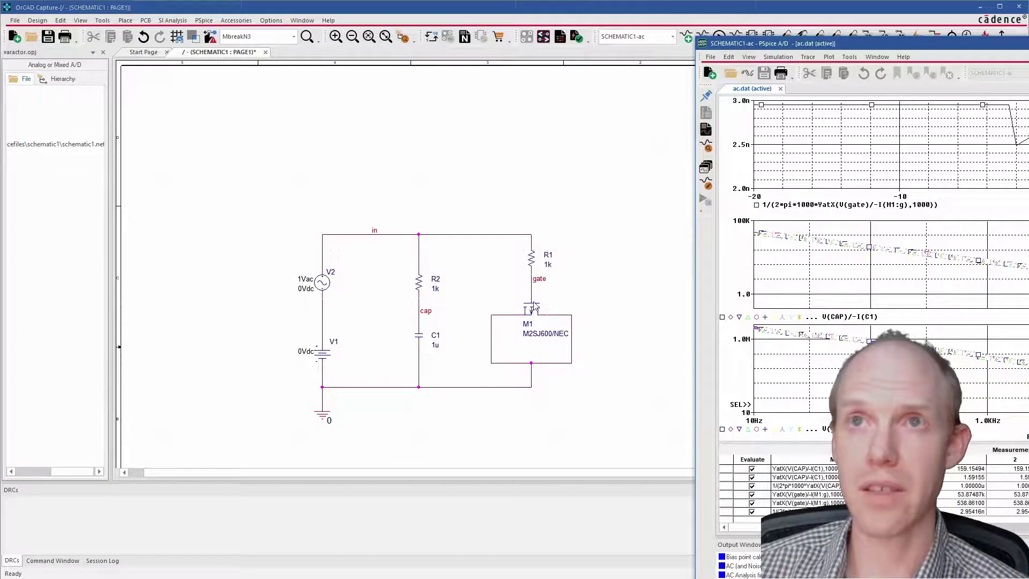
Step: Start and cancel a 'cap' net alias in Capture, then rerun the PSpice simulation with F11
{"action": "left_click", "coordinate": [452, 306]}
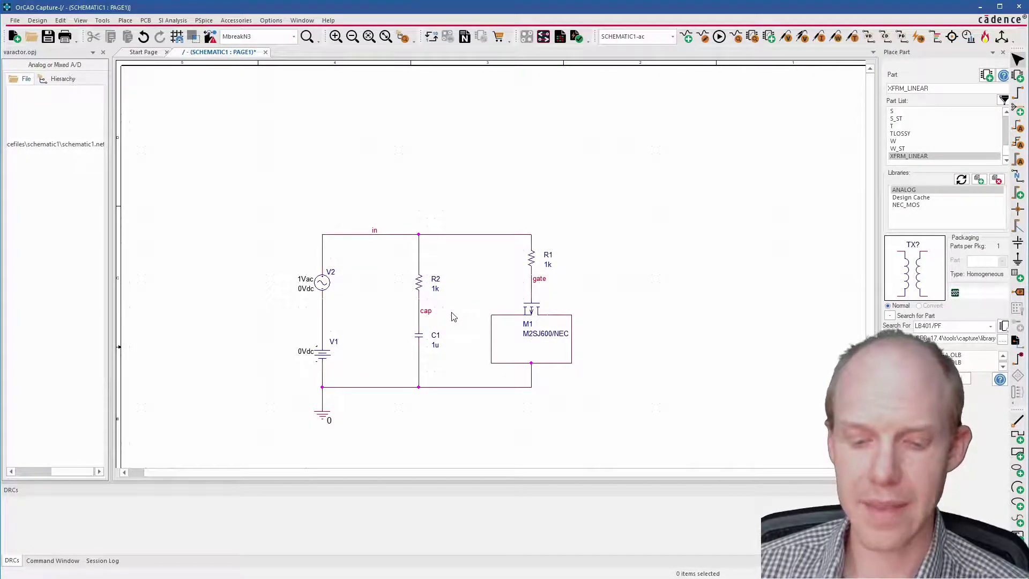
{"action": "key", "text": "n"}
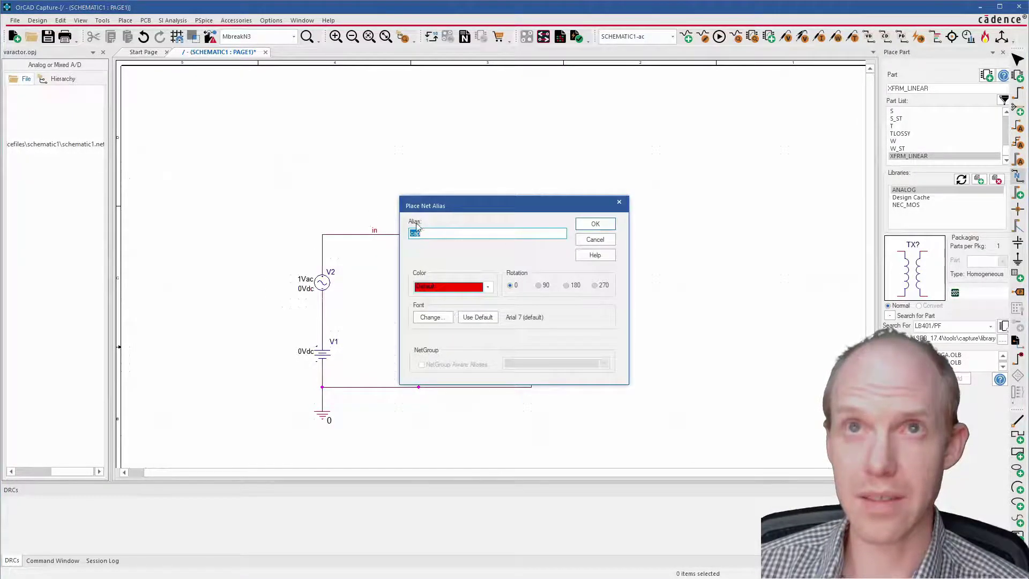
{"action": "left_click", "coordinate": [594, 225]}
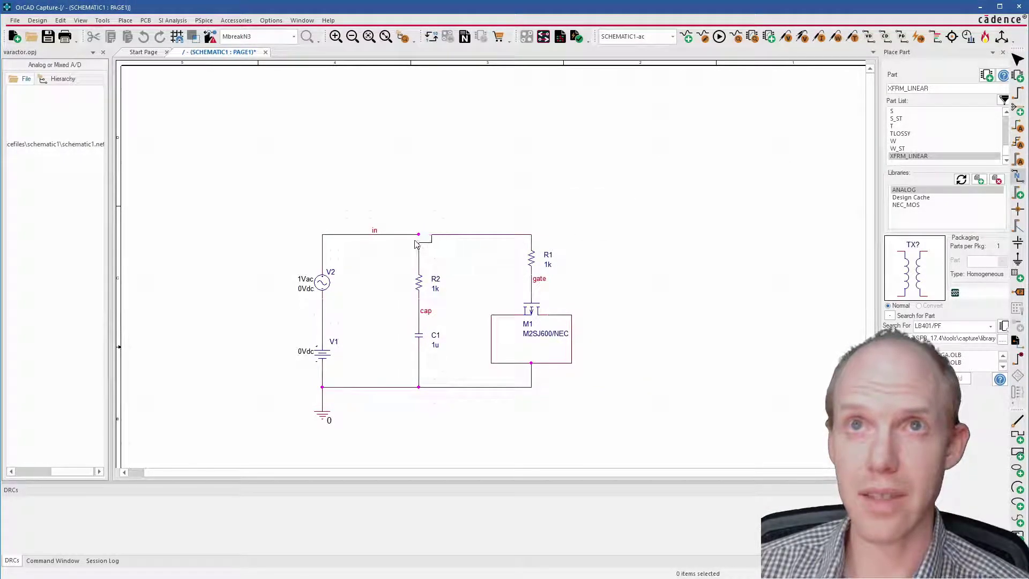
{"action": "key", "text": "Escape"}
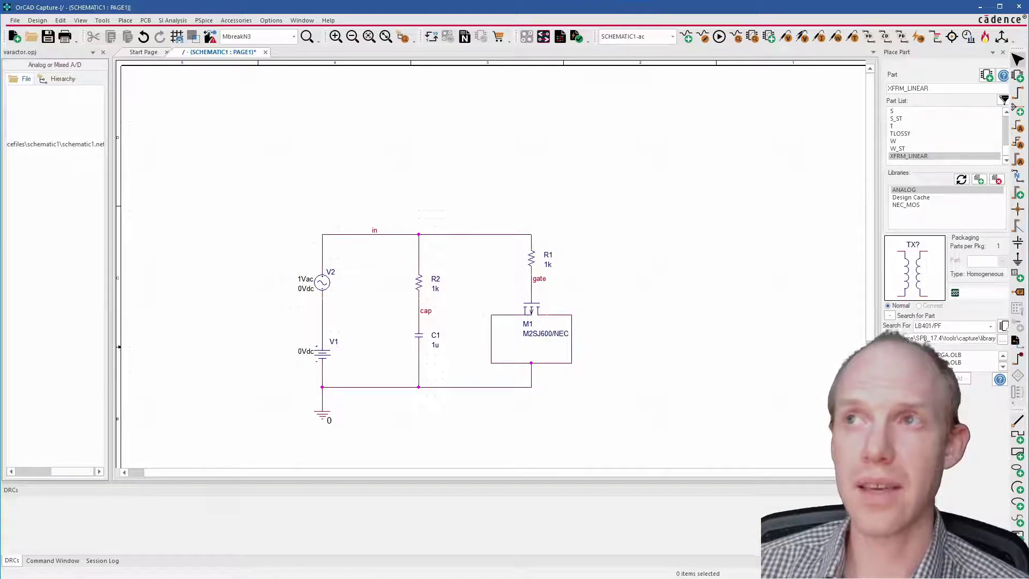
{"action": "key", "text": "F11"}
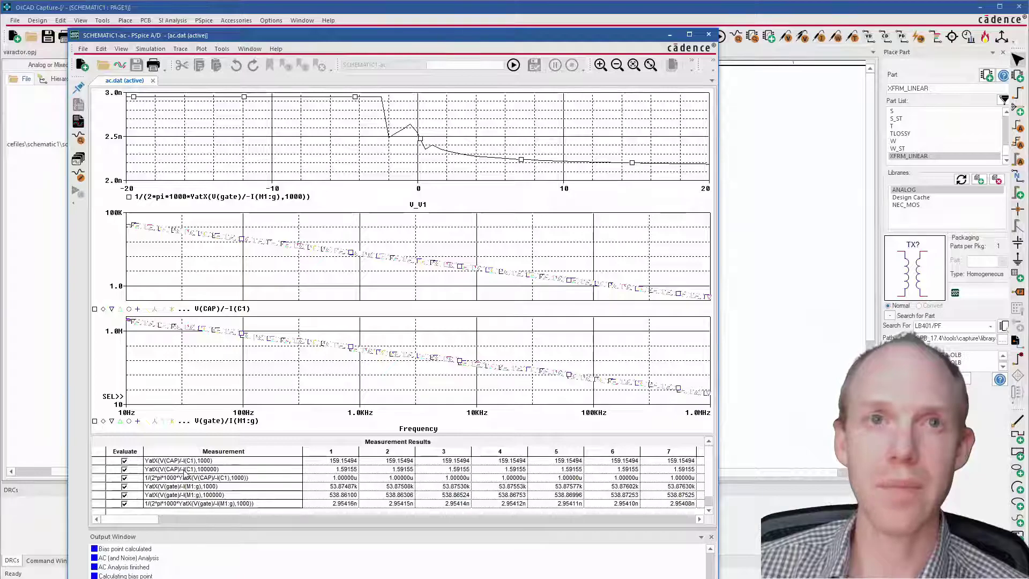
Step: Inspect the YatX(V(CAP)/-I(C1),1000) measurement in its editor, cancel, then select measurement row 2
{"action": "double_click", "coordinate": [223, 469]}
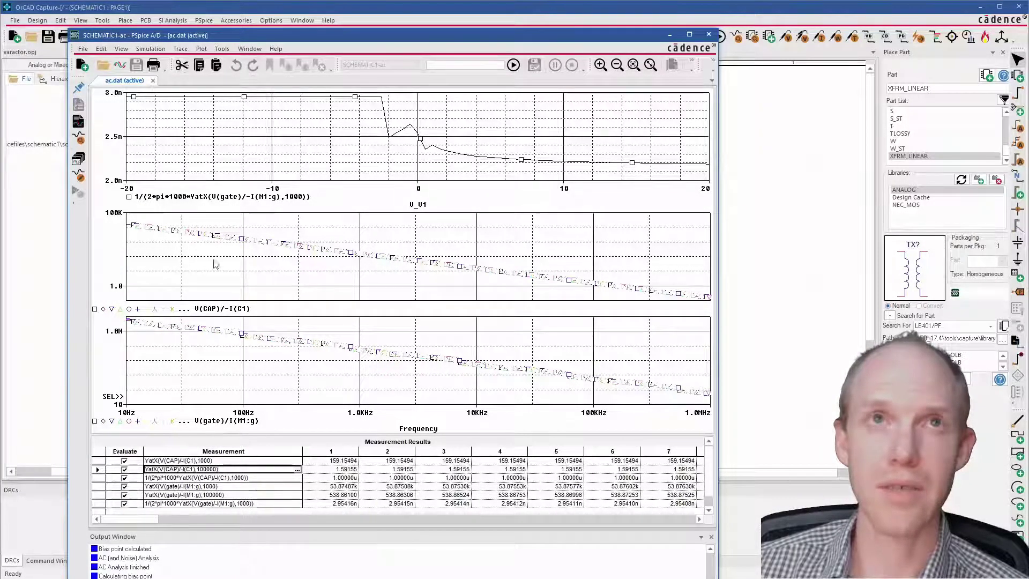
{"action": "left_click", "coordinate": [121, 49]}
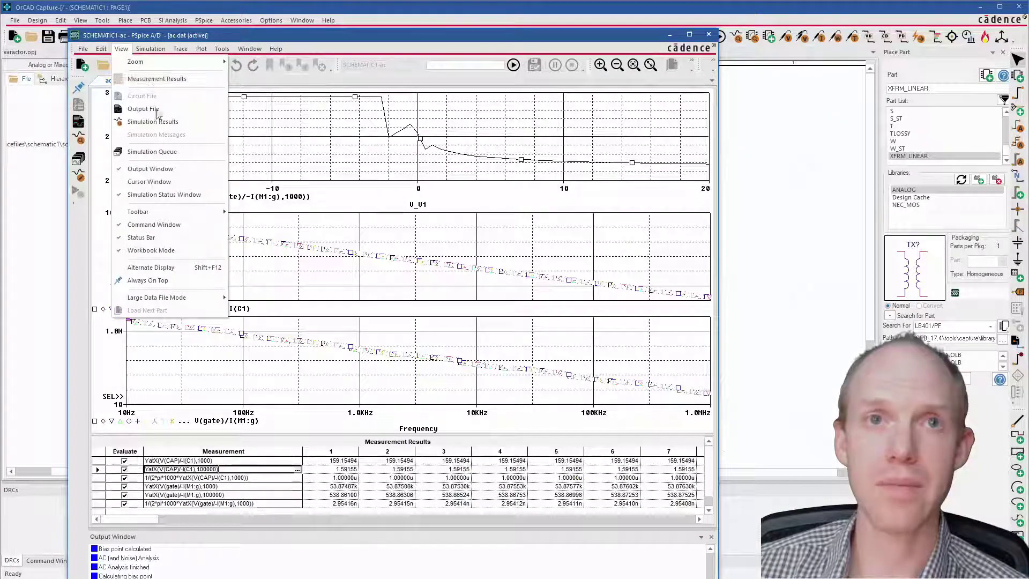
{"action": "left_click", "coordinate": [229, 465]}
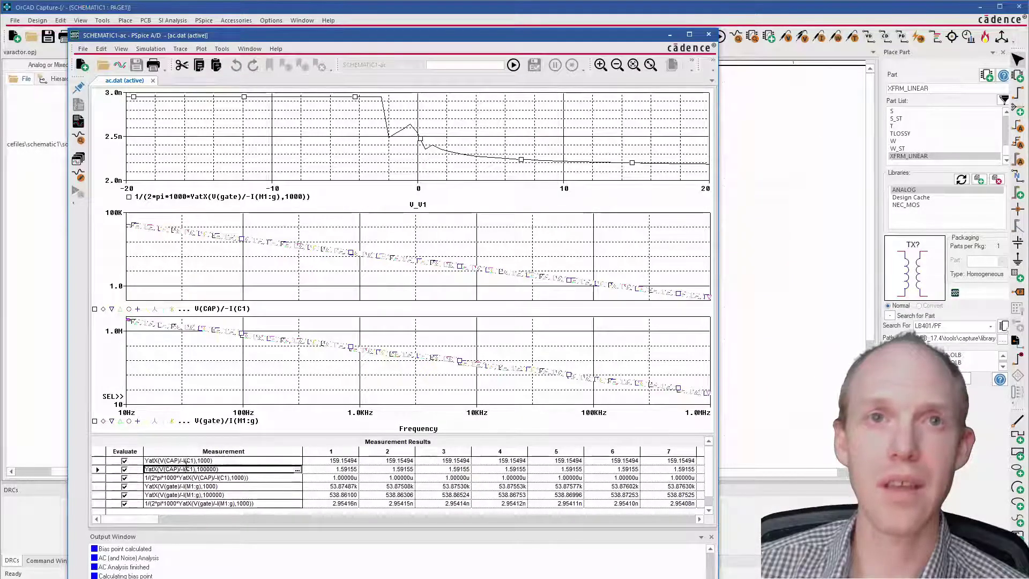
{"action": "left_click", "coordinate": [297, 461]}
{"action": "left_click", "coordinate": [297, 461]}
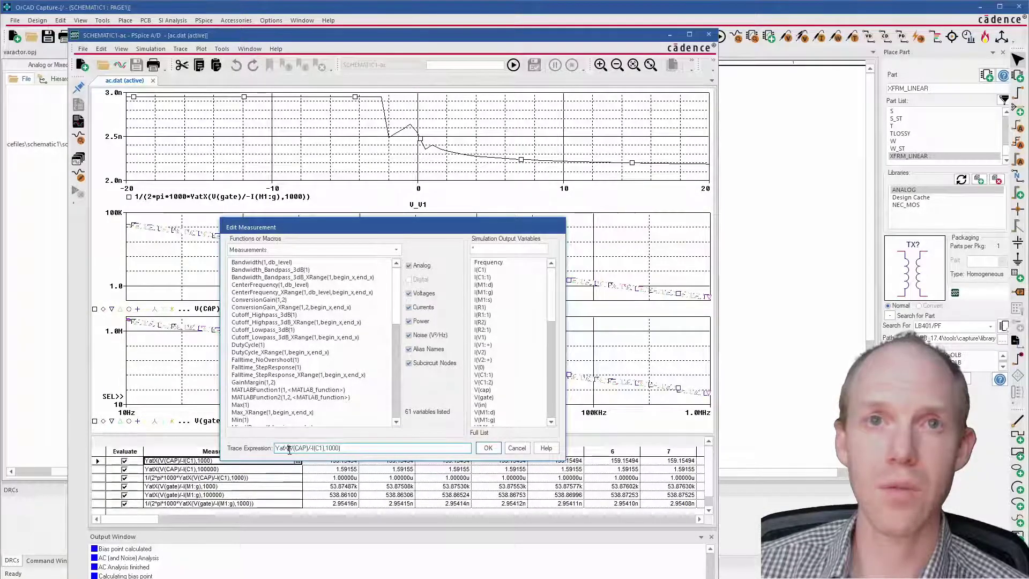
{"action": "double_click", "coordinate": [286, 448]}
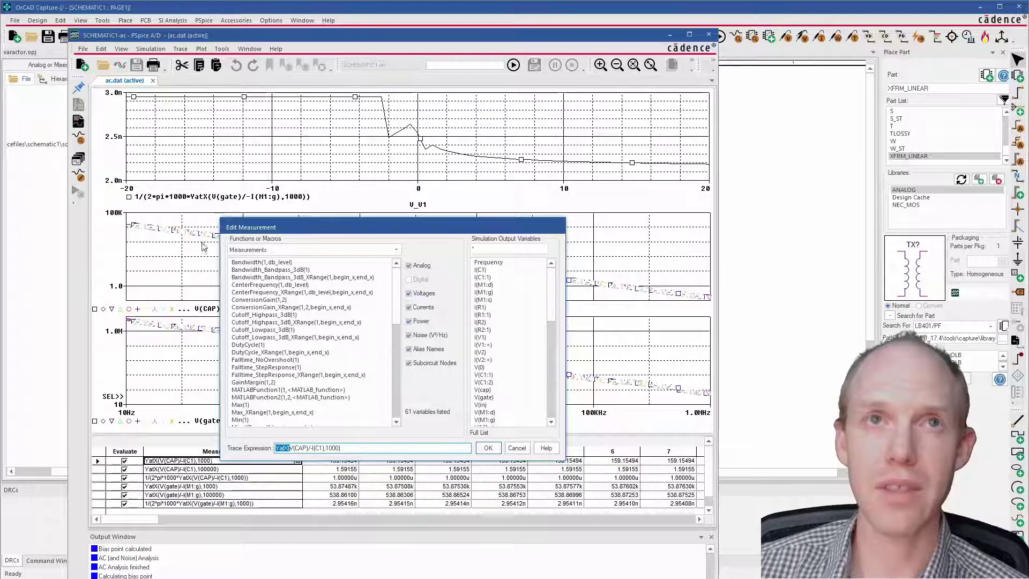
{"action": "double_click", "coordinate": [334, 448]}
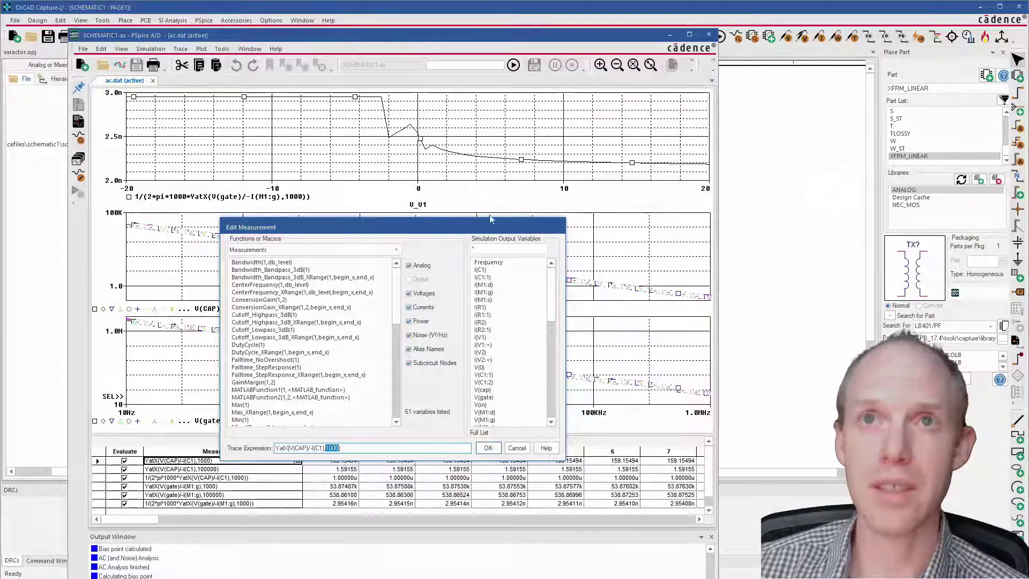
{"action": "left_click_drag", "start_coordinate": [477, 220], "coordinate": [735, 202]}
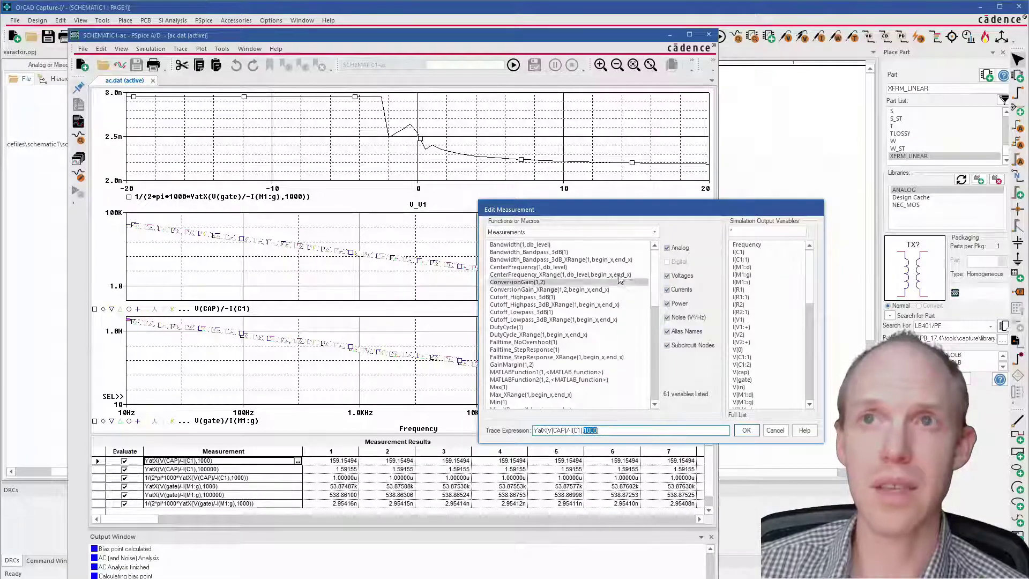
{"action": "left_click_drag", "start_coordinate": [590, 209], "coordinate": [402, 178]}
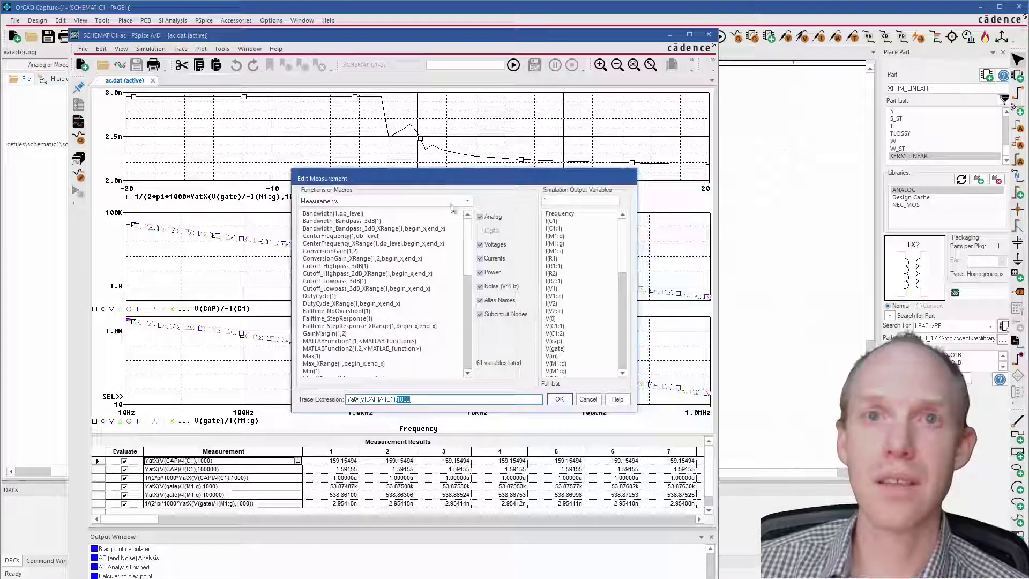
{"action": "left_click", "coordinate": [588, 399]}
{"action": "left_click", "coordinate": [281, 468]}
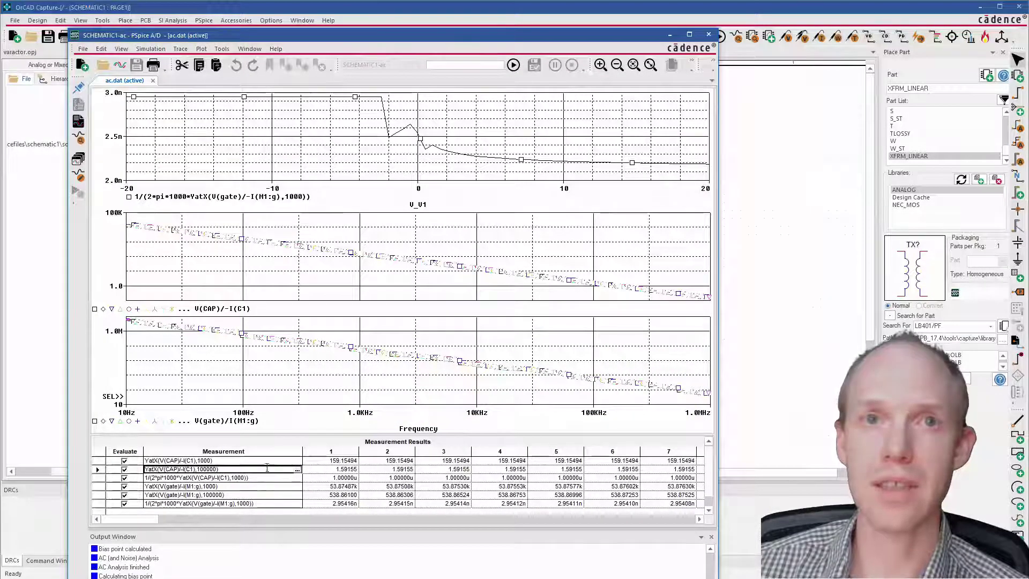
{"action": "left_click", "coordinate": [297, 469]}
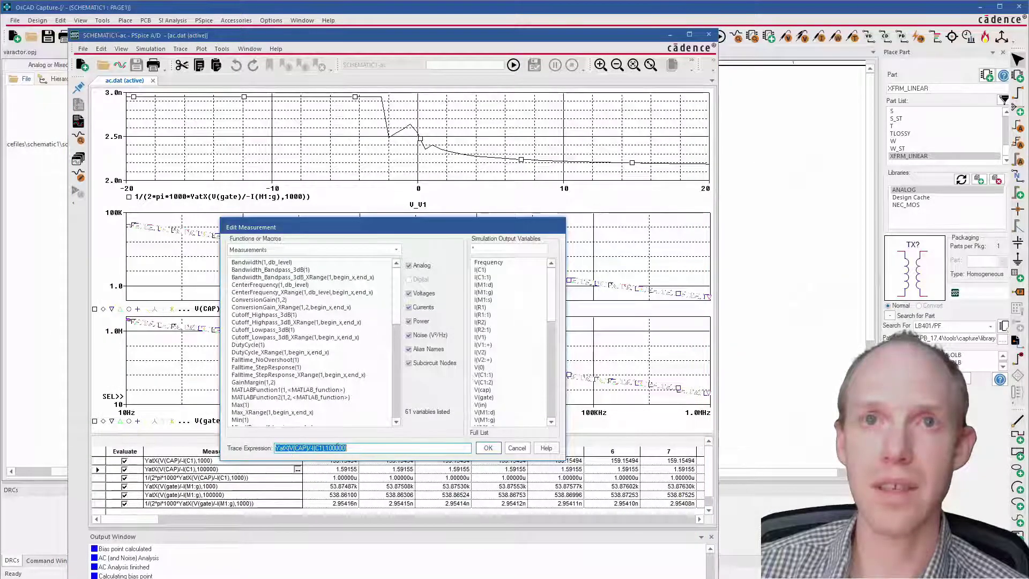
{"action": "double_click", "coordinate": [345, 448]}
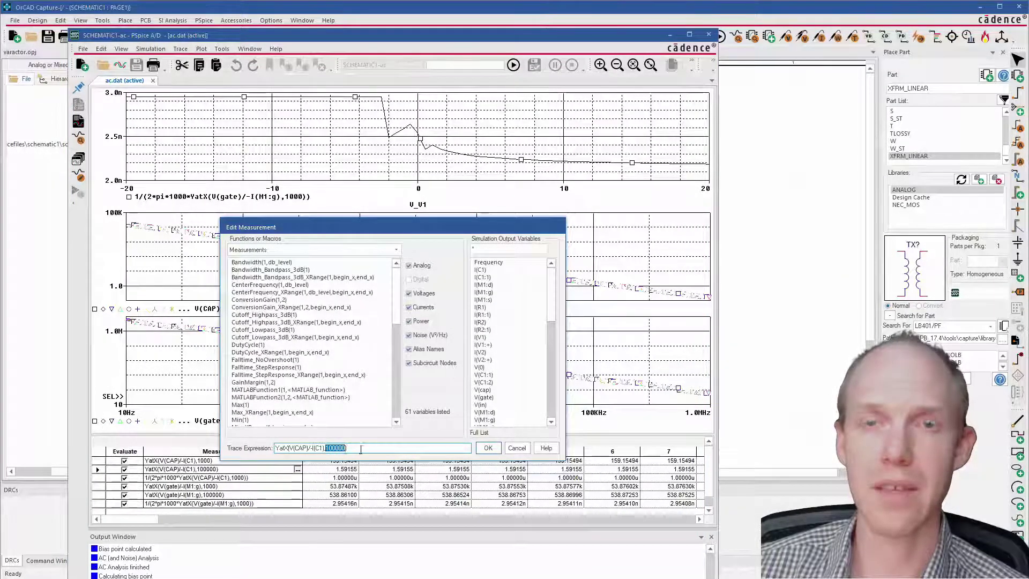
{"action": "left_click", "coordinate": [488, 448]}
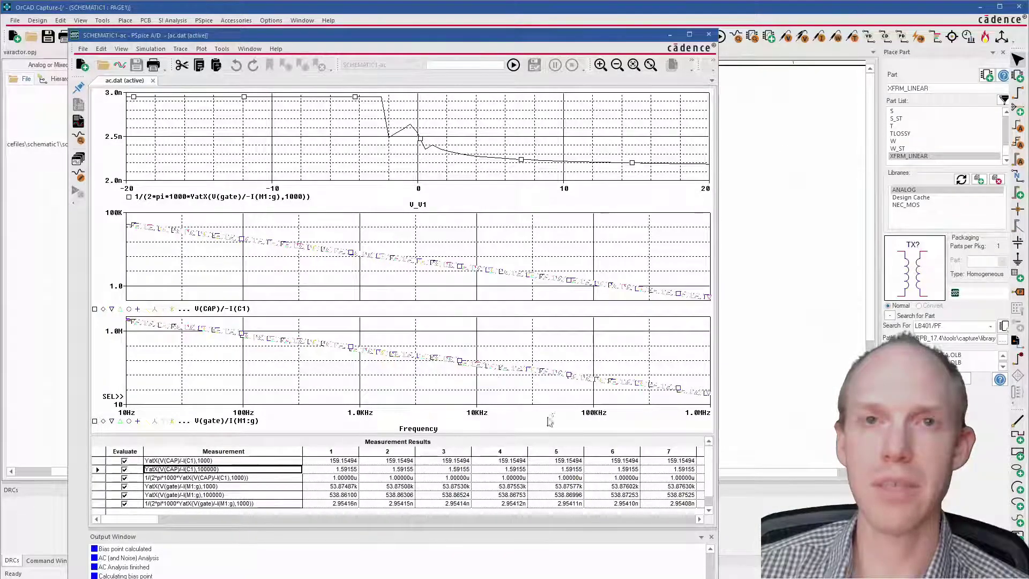
Step: Append the missing ')' to the row 3 expression 1/(2*pi*1000*YatX(V(CAP)/-I(C1),1000)) and commit it
{"action": "left_click", "coordinate": [155, 477]}
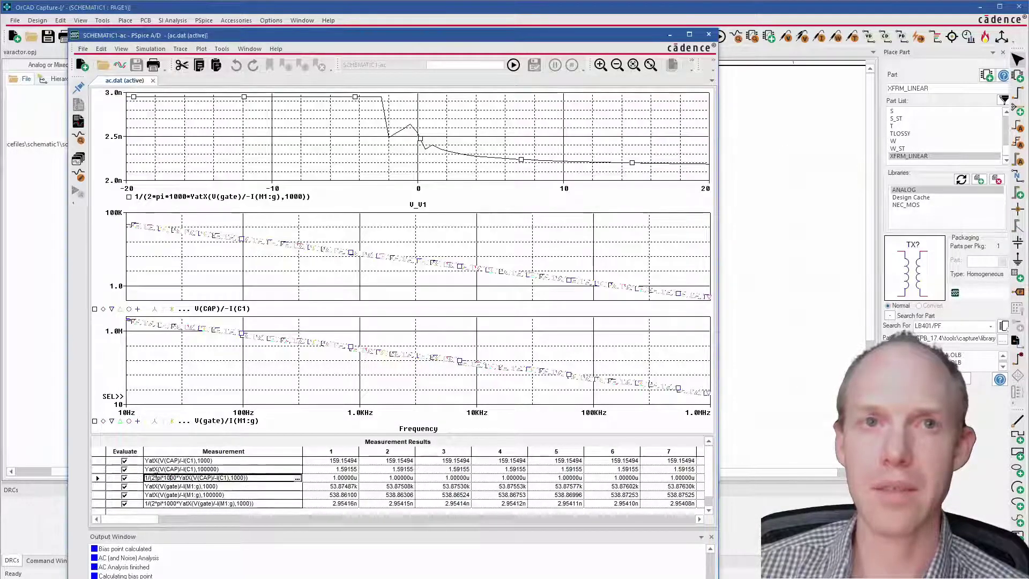
{"action": "double_click", "coordinate": [154, 477]}
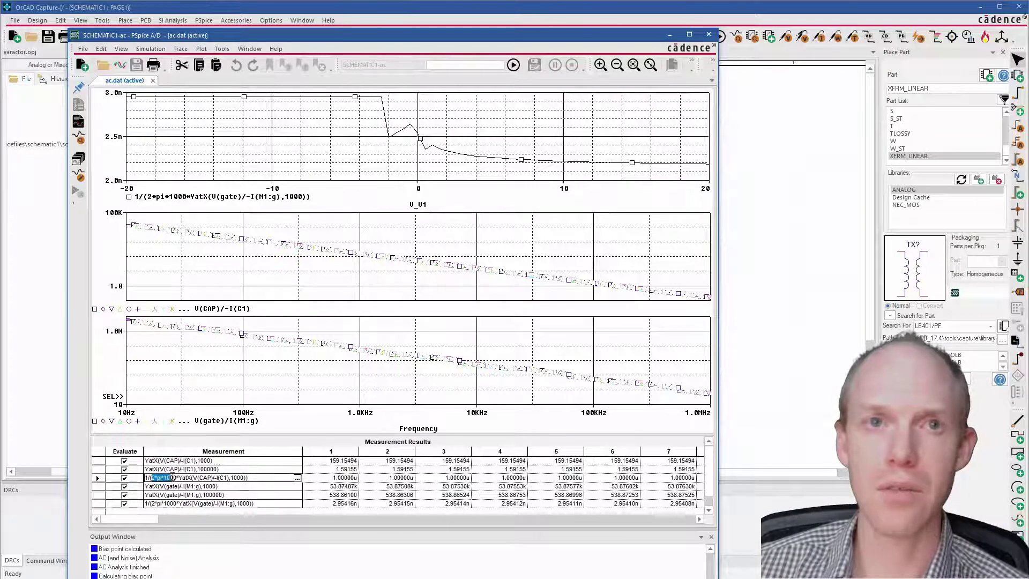
{"action": "left_click_drag", "start_coordinate": [174, 478], "coordinate": [178, 478]}
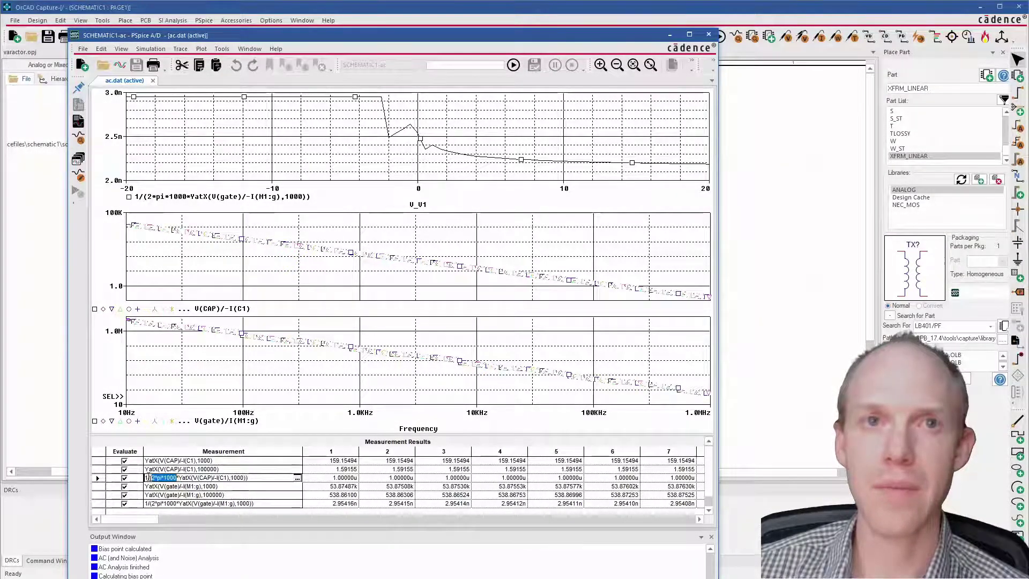
{"action": "double_click", "coordinate": [175, 478]}
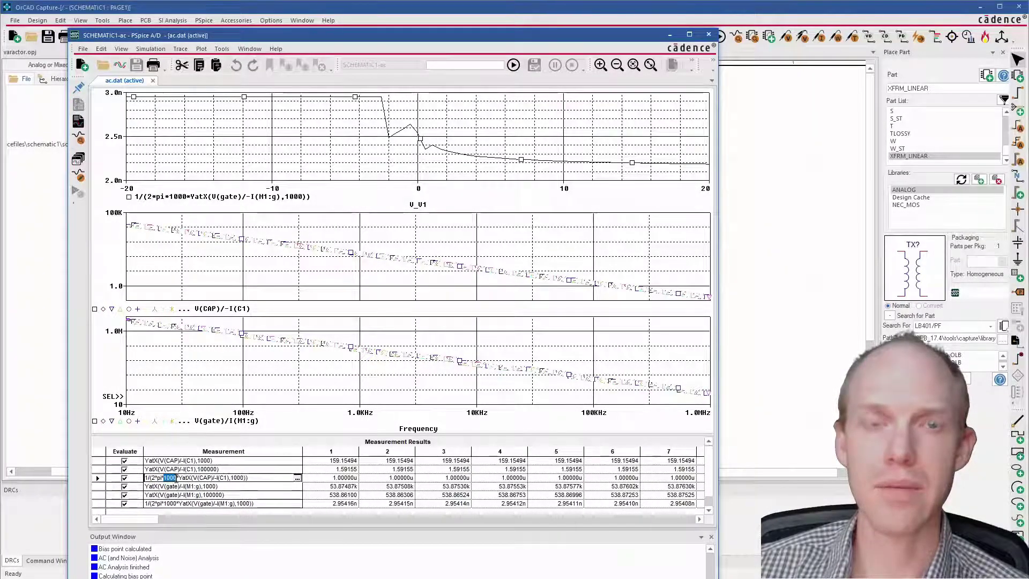
{"action": "left_click", "coordinate": [181, 477]}
{"action": "left_click_drag", "start_coordinate": [181, 477], "coordinate": [248, 478]}
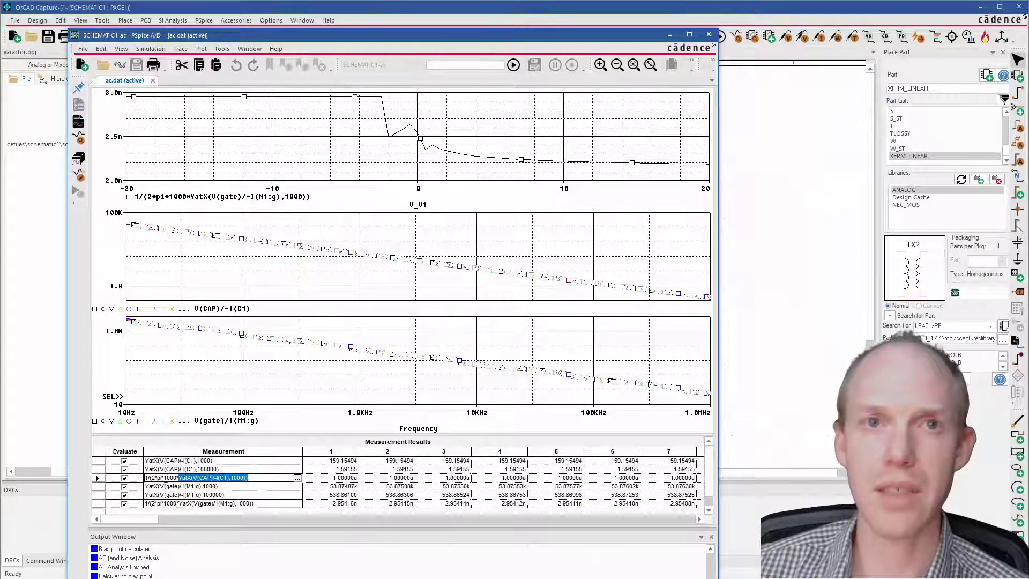
{"action": "left_click_drag", "start_coordinate": [165, 478], "coordinate": [177, 478]}
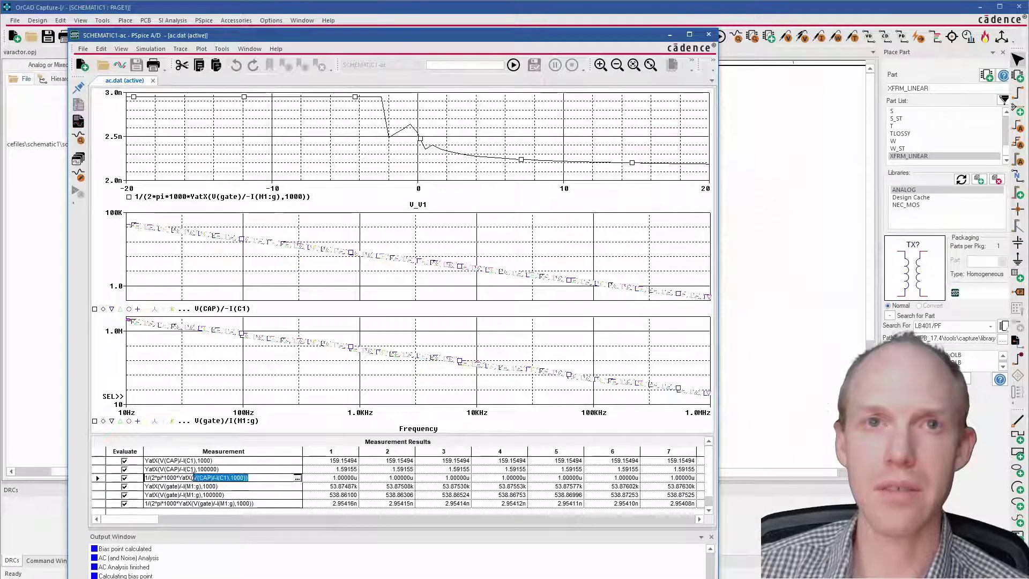
{"action": "left_click_drag", "start_coordinate": [194, 478], "coordinate": [182, 477]}
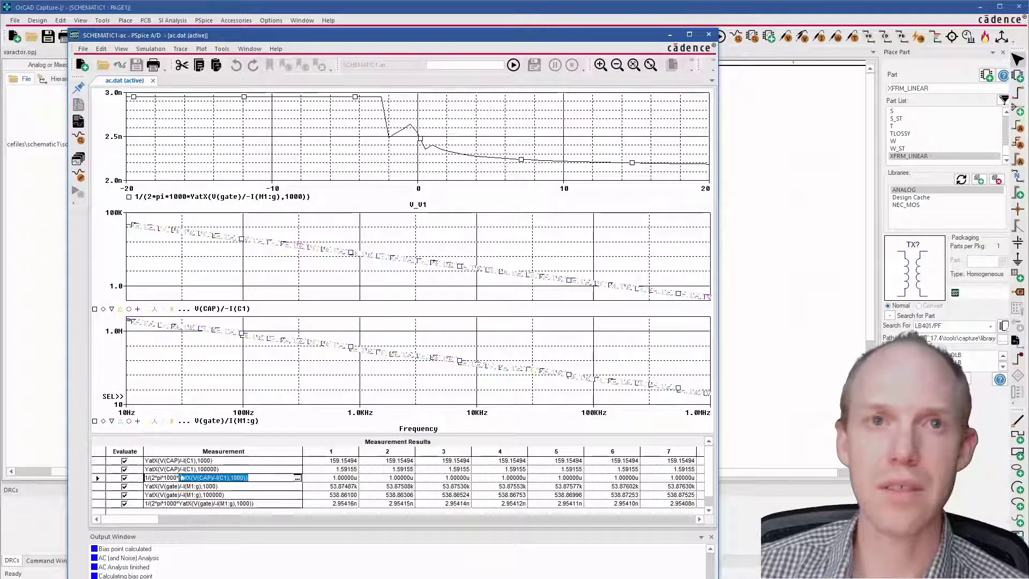
{"action": "left_click", "coordinate": [244, 477]}
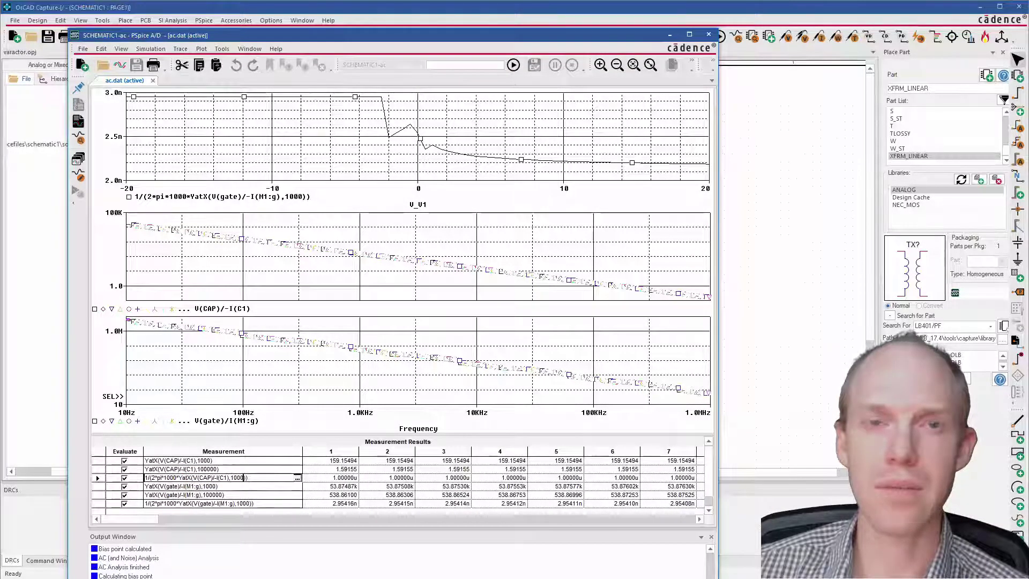
{"action": "type", "text": ")"}
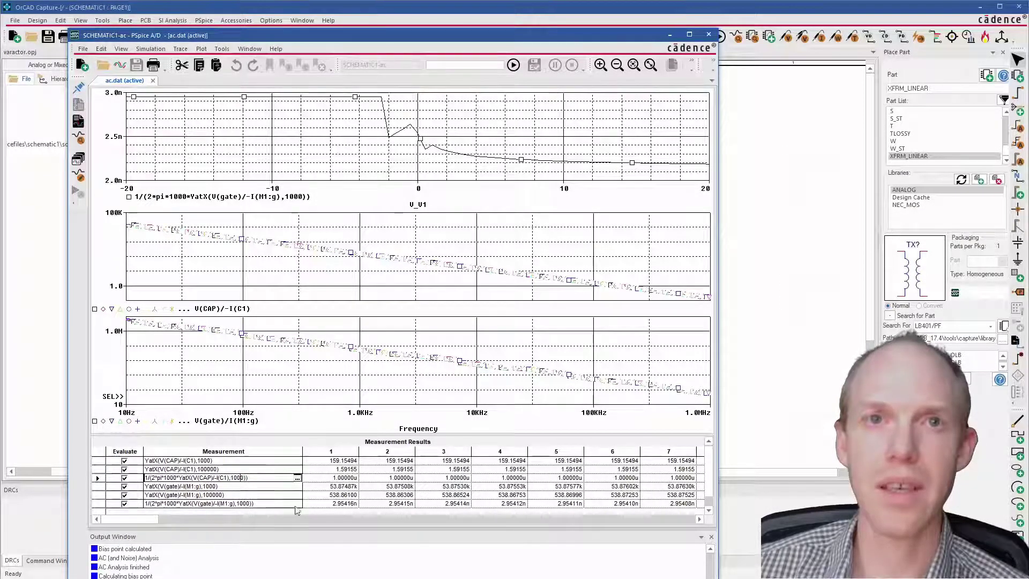
{"action": "left_click", "coordinate": [329, 478]}
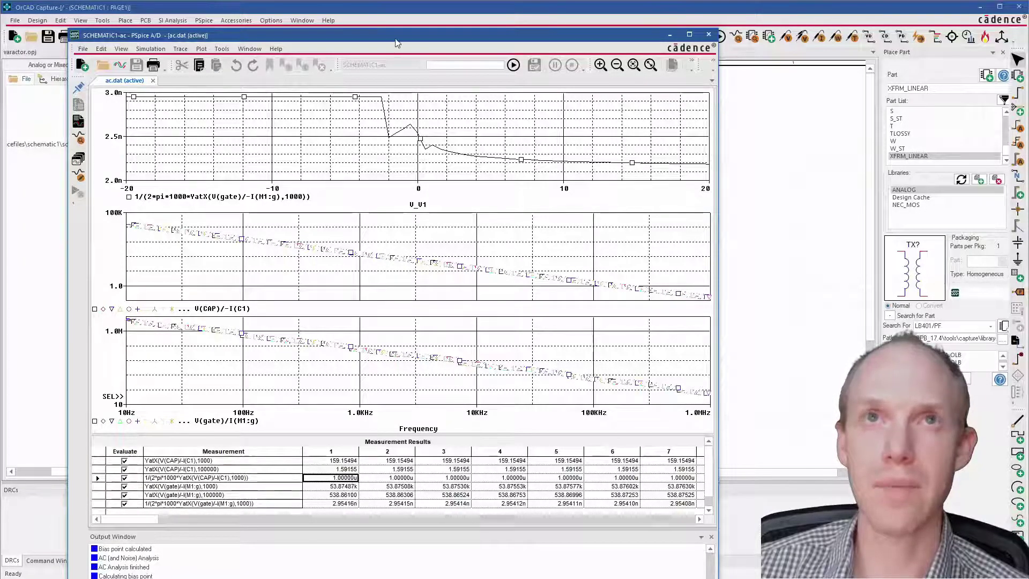
Step: Select the gate capacitance result and inspect the top trace's expression, closing the editor unchanged
{"action": "left_click_drag", "start_coordinate": [398, 38], "coordinate": [936, 19]}
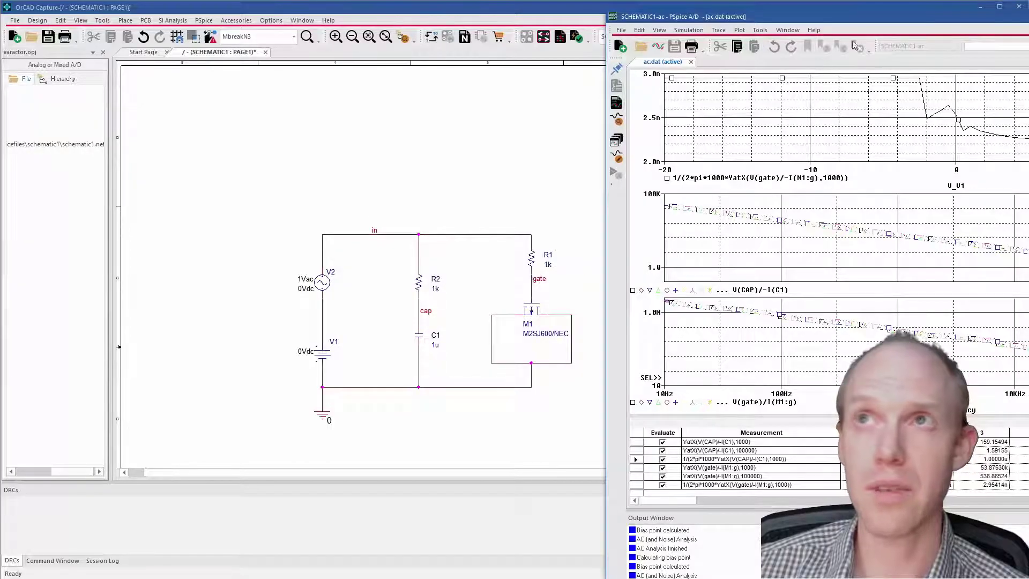
{"action": "left_click_drag", "start_coordinate": [906, 20], "coordinate": [382, 41]}
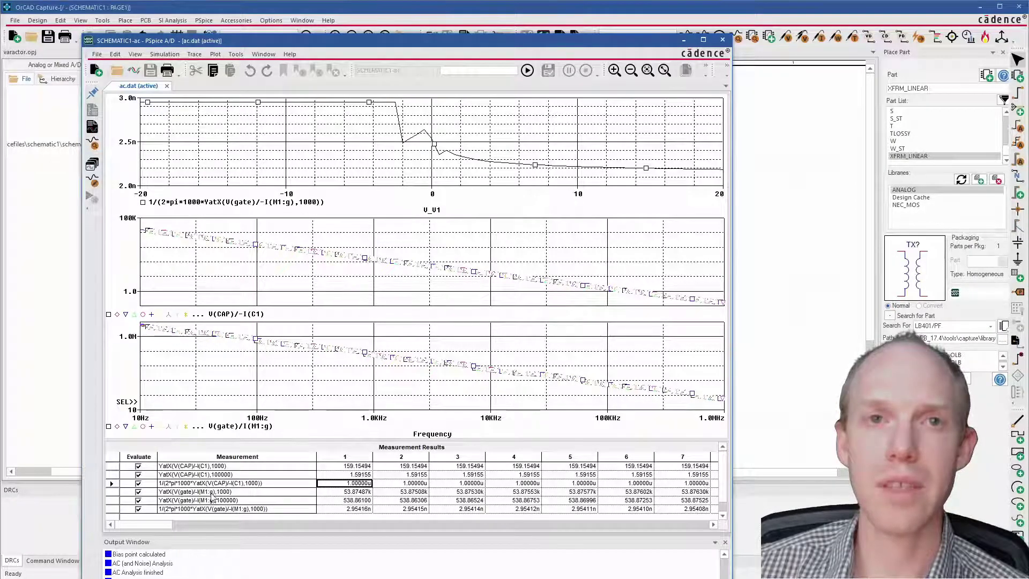
{"action": "left_click", "coordinate": [346, 509]}
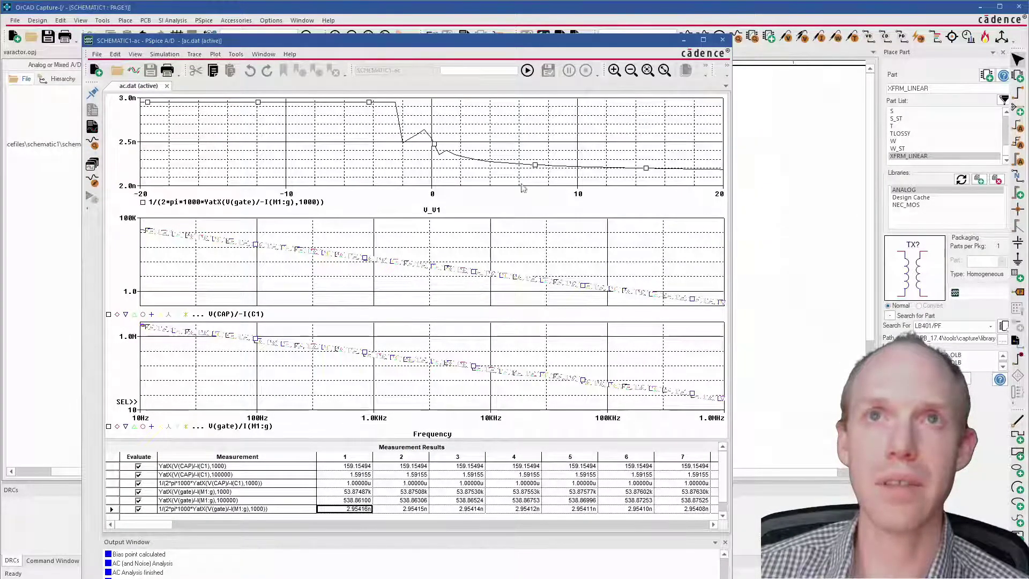
{"action": "double_click", "coordinate": [252, 202]}
{"action": "key", "text": "ctrl+c"}
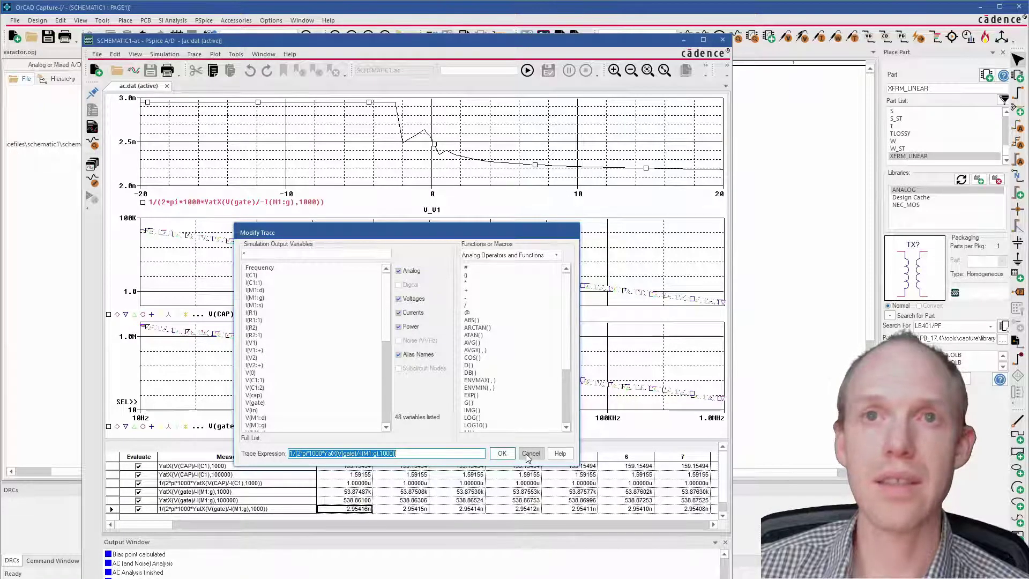
{"action": "left_click", "coordinate": [528, 456]}
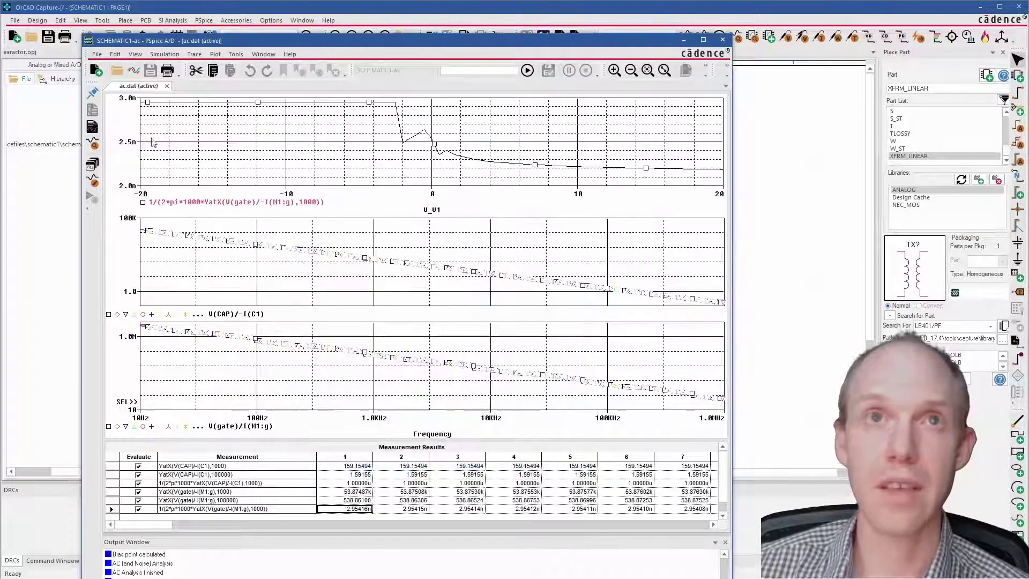
{"action": "left_click", "coordinate": [215, 54]}
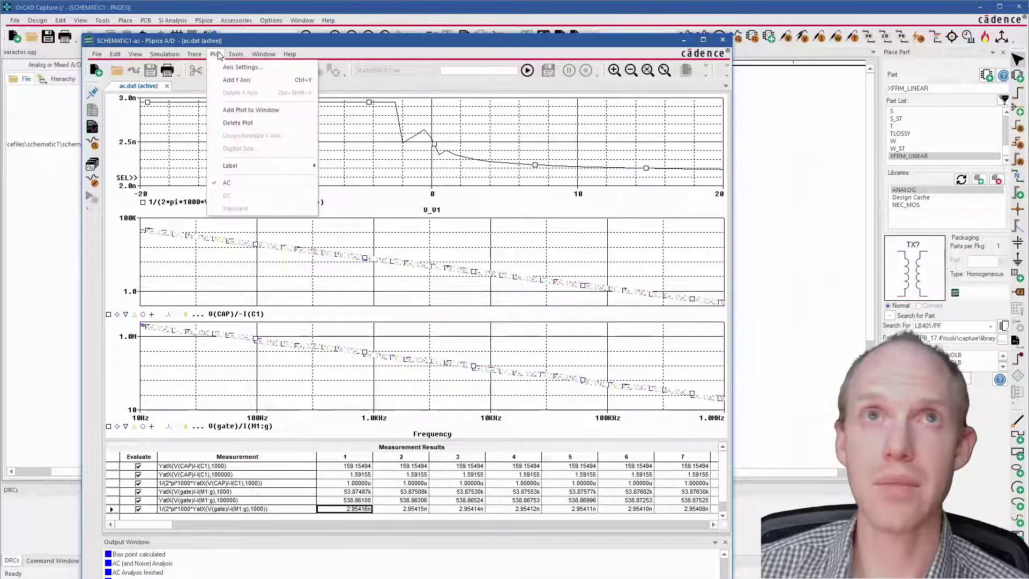
Step: Delete the top capacitance plot and add an empty Performance Analysis plot over V_V1 from -20 to 20
{"action": "left_click", "coordinate": [237, 123]}
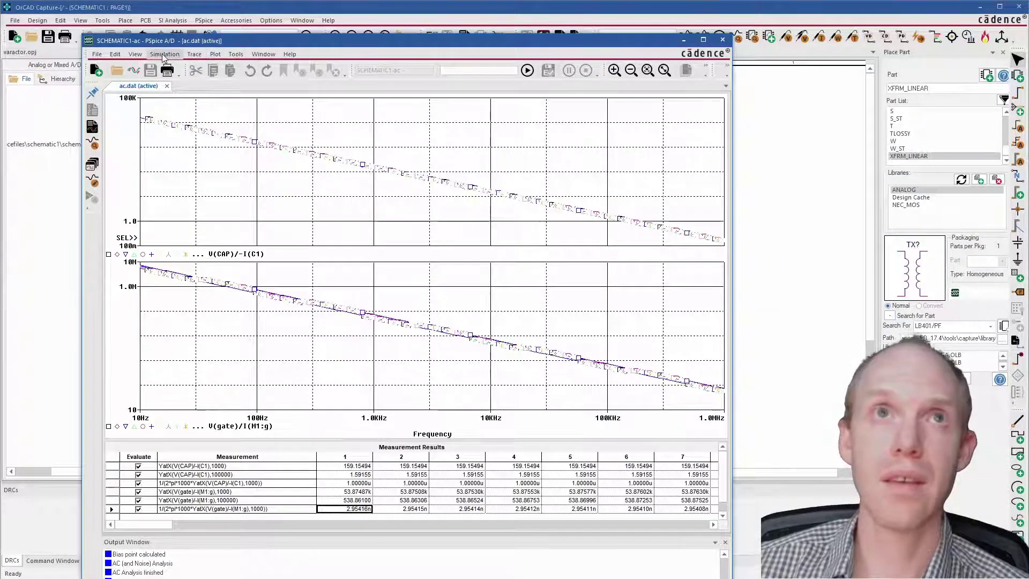
{"action": "left_click", "coordinate": [194, 54]}
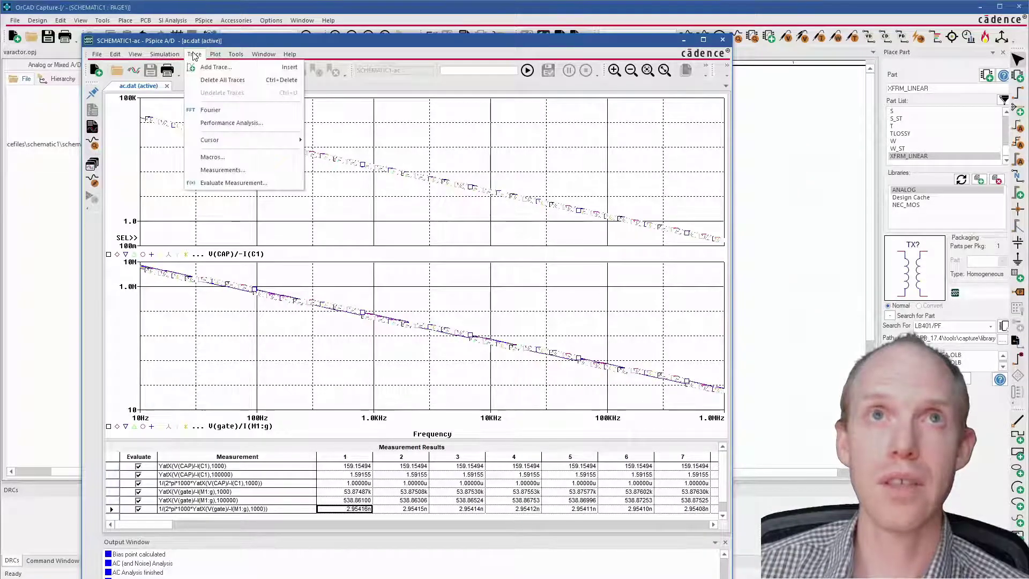
{"action": "left_click", "coordinate": [209, 124]}
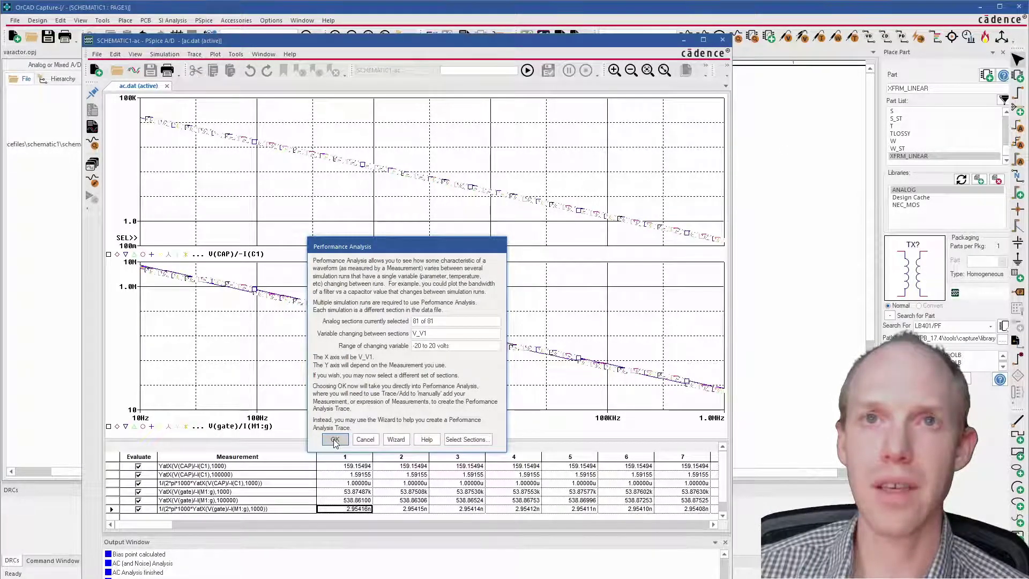
{"action": "left_click", "coordinate": [334, 440]}
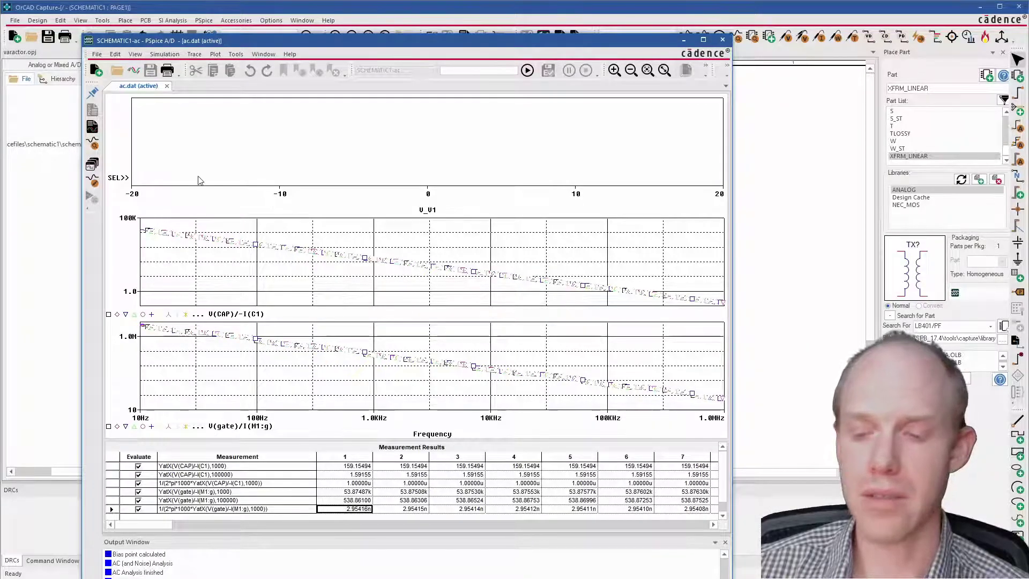
Step: Add the trace 1/(2*pi*1000*YatX(V(gate)/-I(M1:g),1000)) to the new plot, then return to the schematic
{"action": "key", "text": "Insert"}
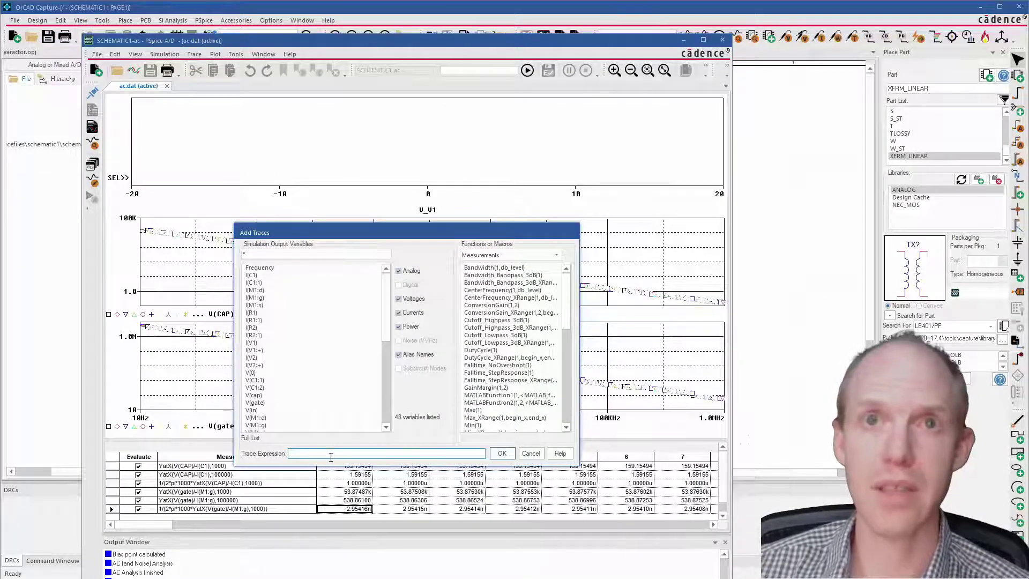
{"action": "key", "text": "ctrl+v"}
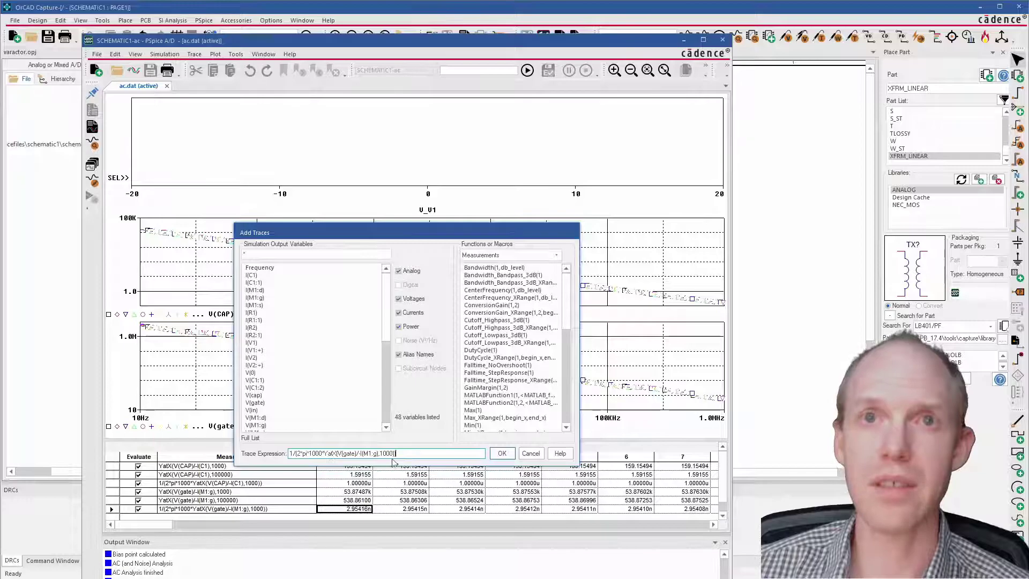
{"action": "left_click", "coordinate": [501, 453]}
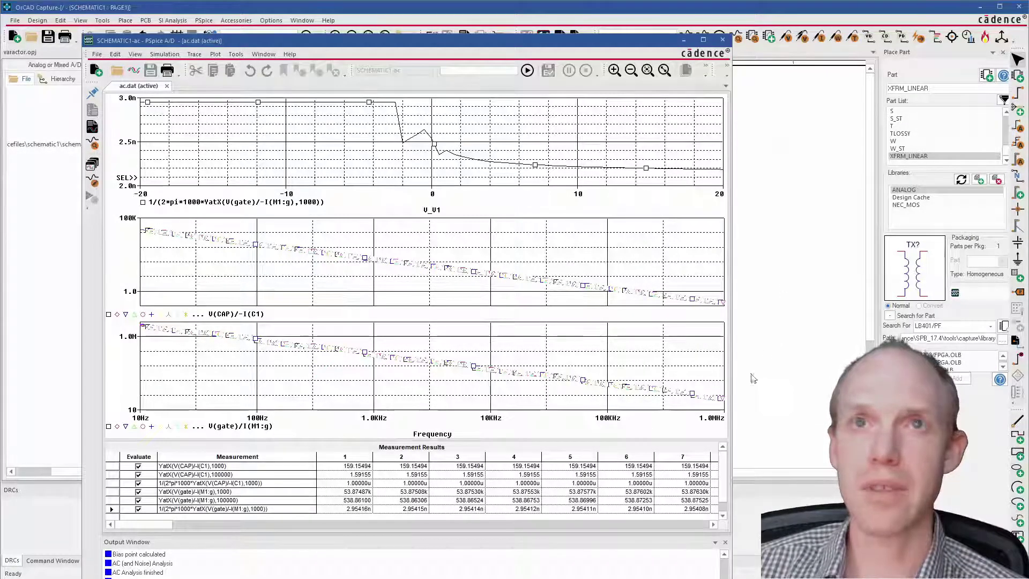
{"action": "left_click", "coordinate": [762, 322]}
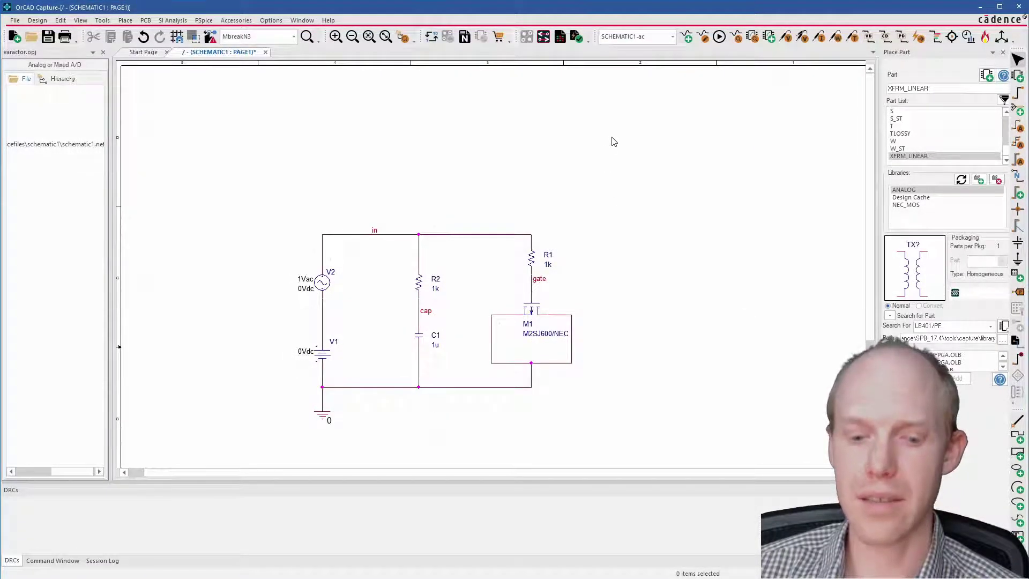
{"action": "type", "text": "t"}
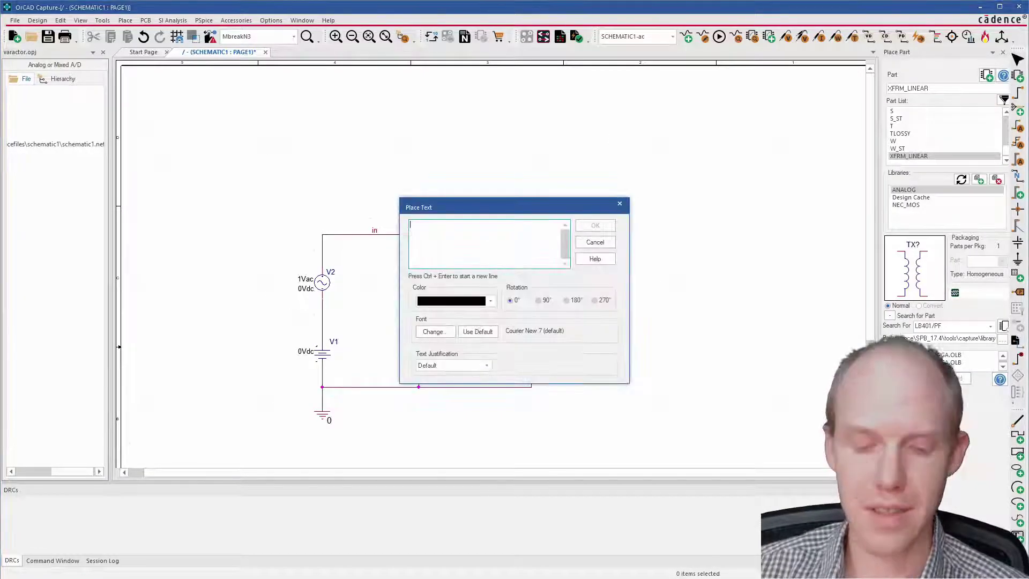
{"action": "type", "text": "@PSPICE."}
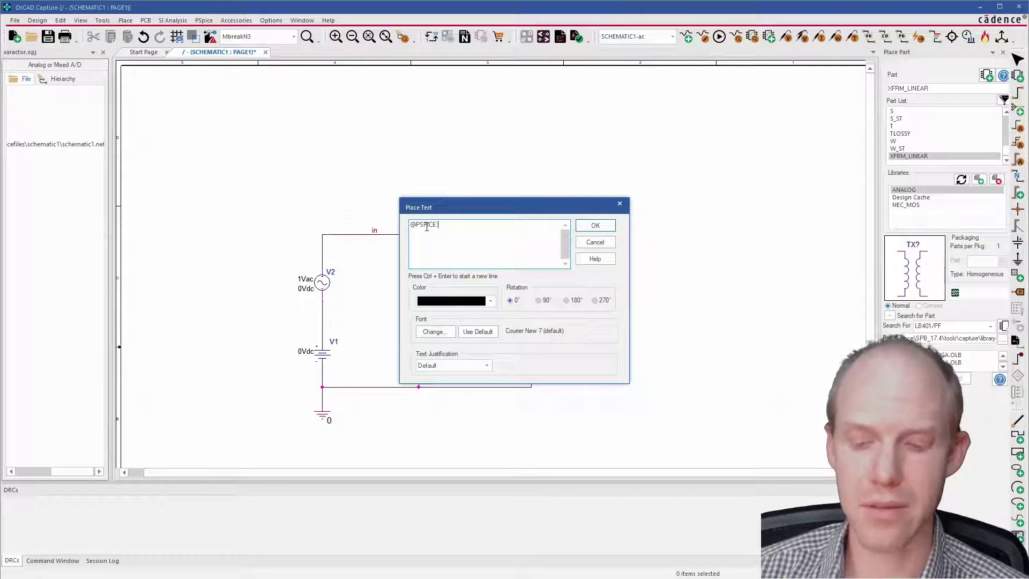
{"action": "key", "text": "ctrl+Return"}
{"action": "key", "text": "ctrl+v"}
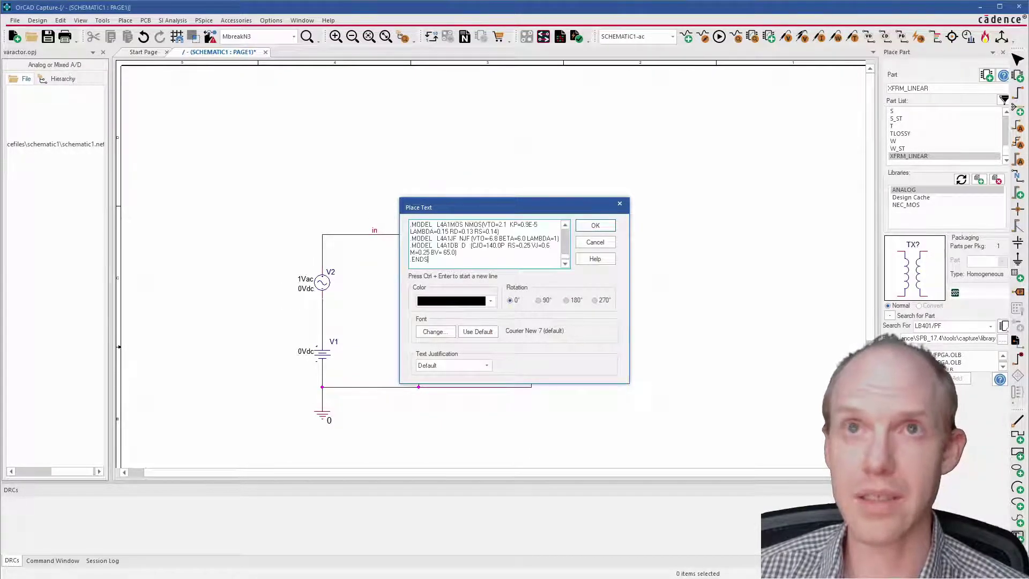
{"action": "left_click", "coordinate": [596, 226]}
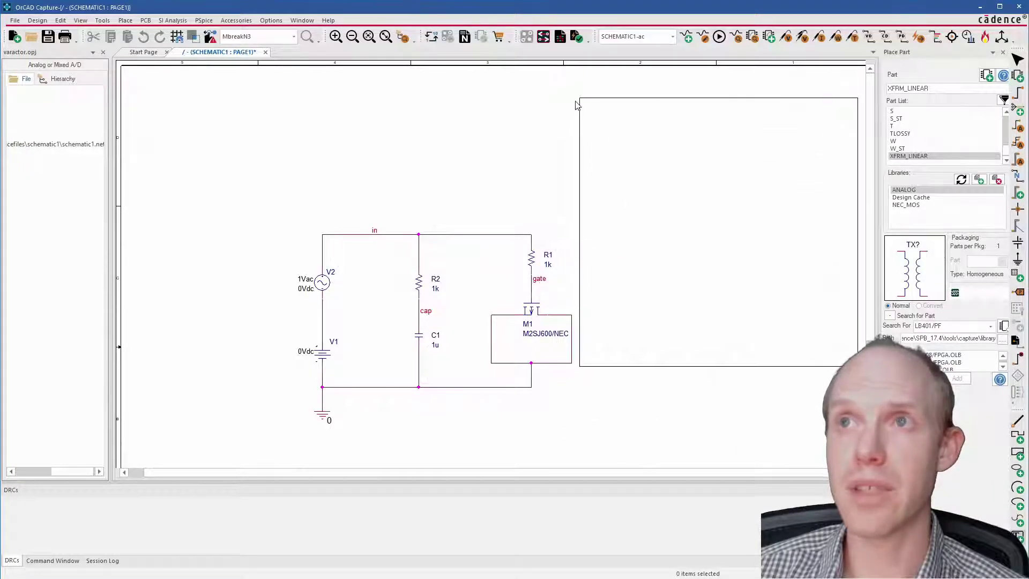
{"action": "left_click", "coordinate": [578, 92]}
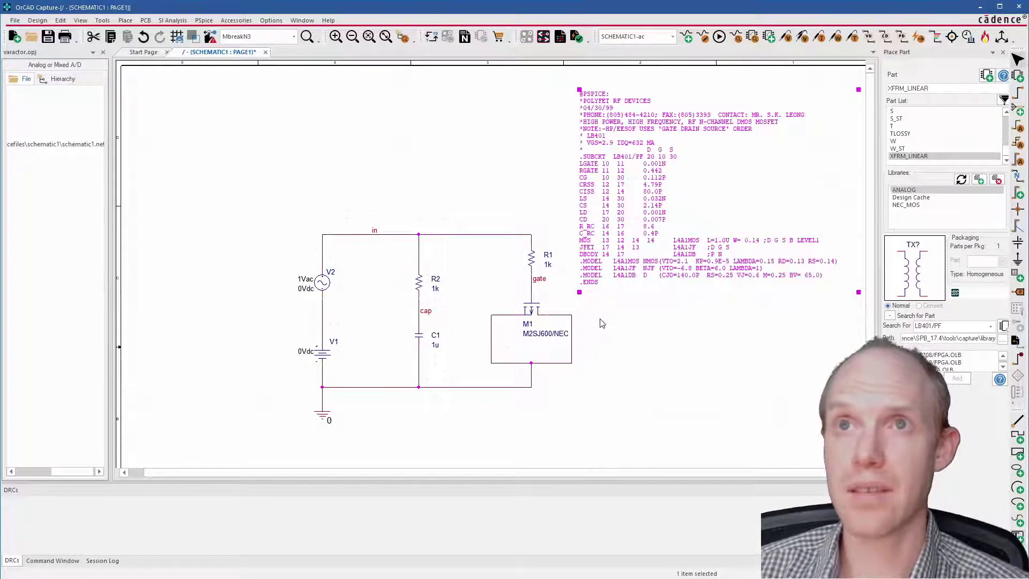
{"action": "key", "text": "Escape"}
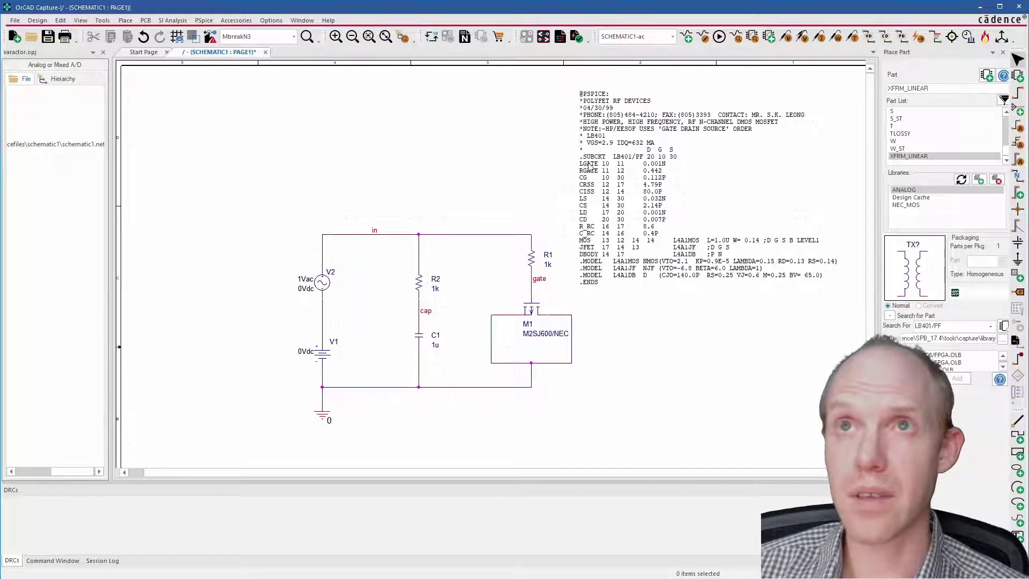
Step: Open the embedded LB401/PF model text, scroll through it, and close it unchanged
{"action": "left_click", "coordinate": [620, 160]}
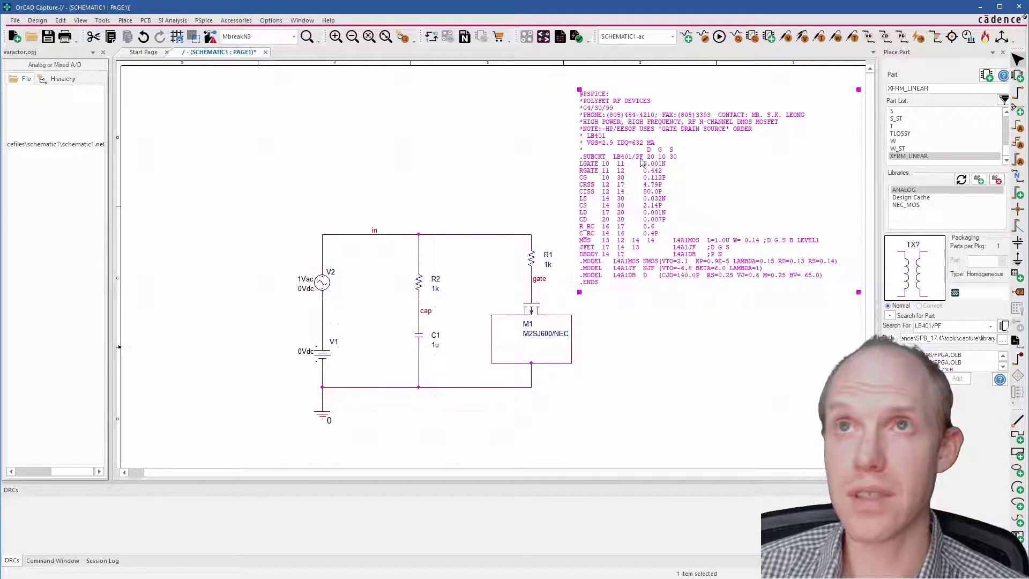
{"action": "double_click", "coordinate": [628, 160]}
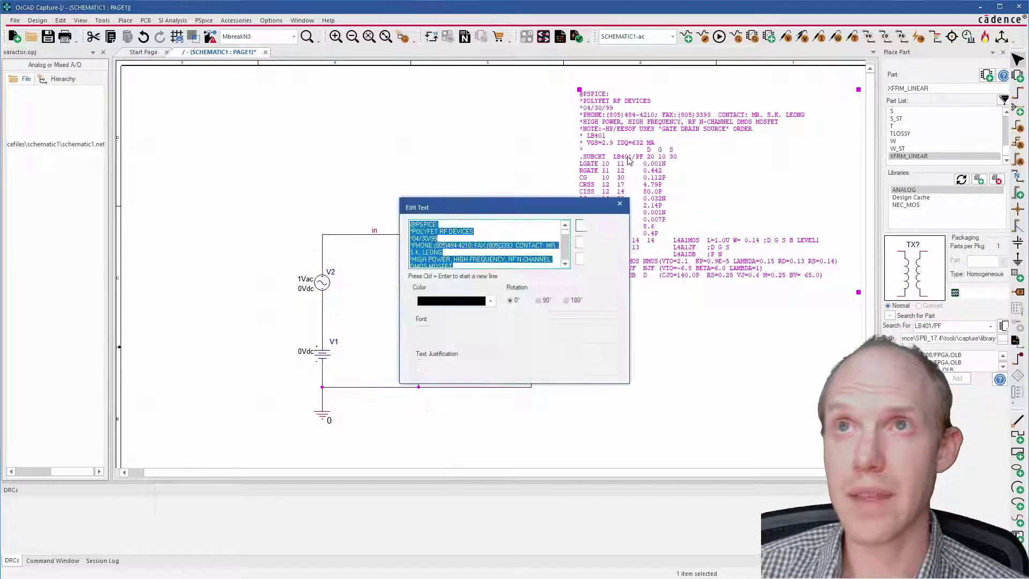
{"action": "left_click", "coordinate": [451, 246]}
{"action": "scroll", "coordinate": [451, 247], "scroll_direction": "down", "scroll_amount": 1}
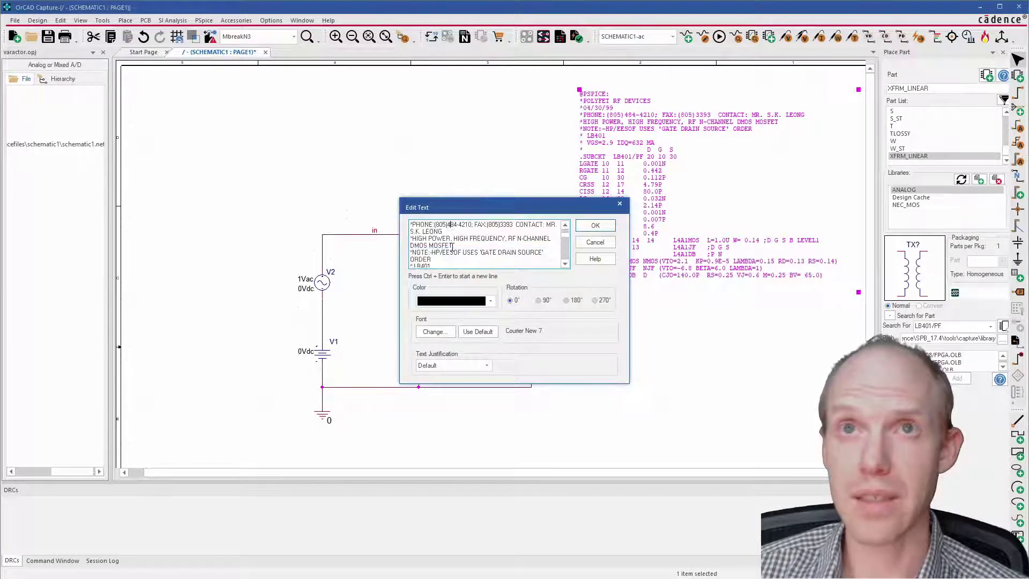
{"action": "scroll", "coordinate": [448, 256], "scroll_direction": "down", "scroll_amount": 1}
{"action": "scroll", "coordinate": [448, 255], "scroll_direction": "down", "scroll_amount": 1}
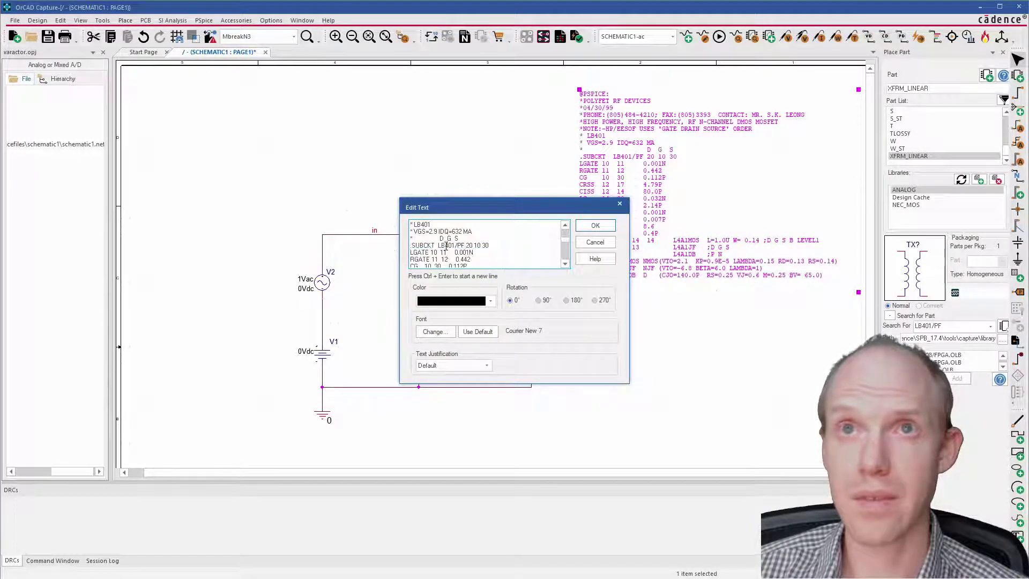
{"action": "left_click_drag", "start_coordinate": [438, 245], "coordinate": [463, 245]}
{"action": "key", "text": "ctrl+c"}
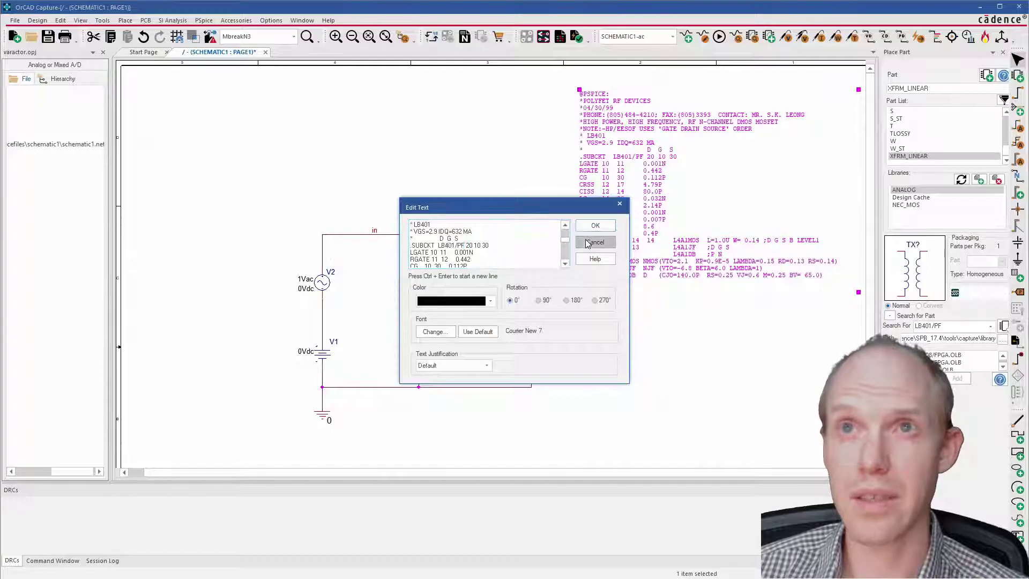
{"action": "left_click", "coordinate": [595, 242]}
Step: Set M1's Implementation and Value properties to LB401/PF and close the Property Editor
{"action": "double_click", "coordinate": [532, 310]}
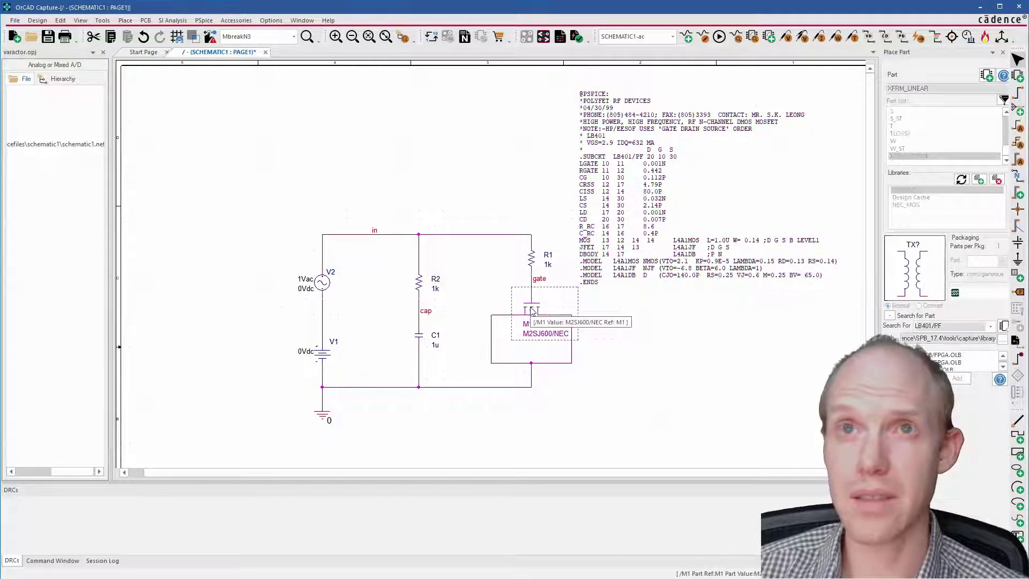
{"action": "left_click", "coordinate": [259, 126]}
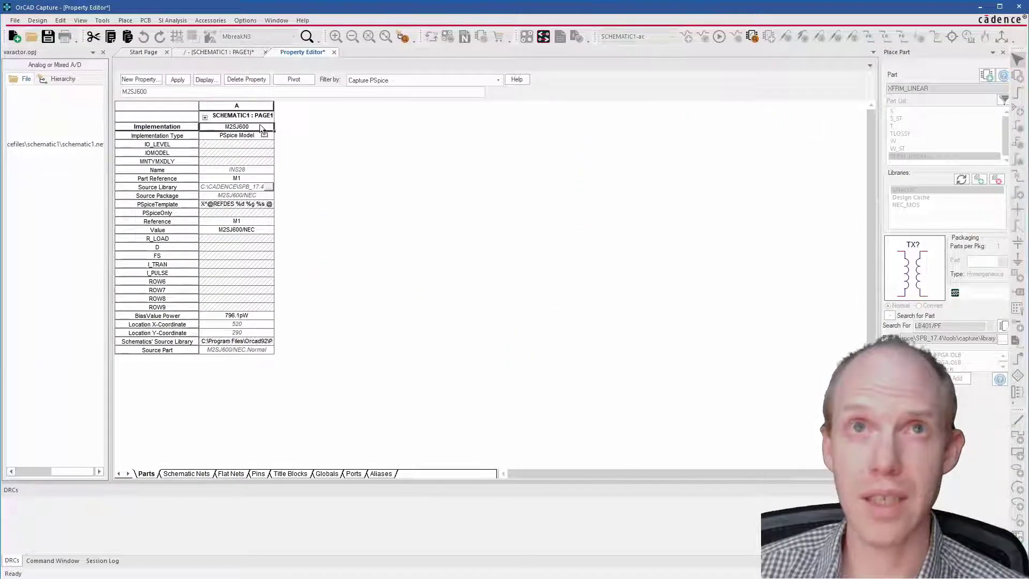
{"action": "key", "text": "ctrl+v"}
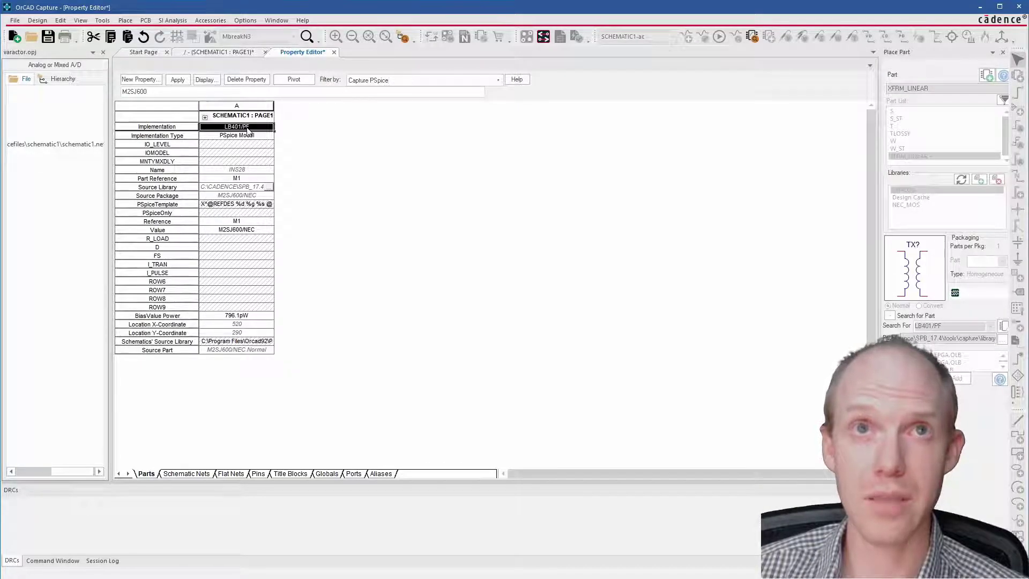
{"action": "double_click", "coordinate": [242, 229]}
{"action": "key", "text": "ctrl+v"}
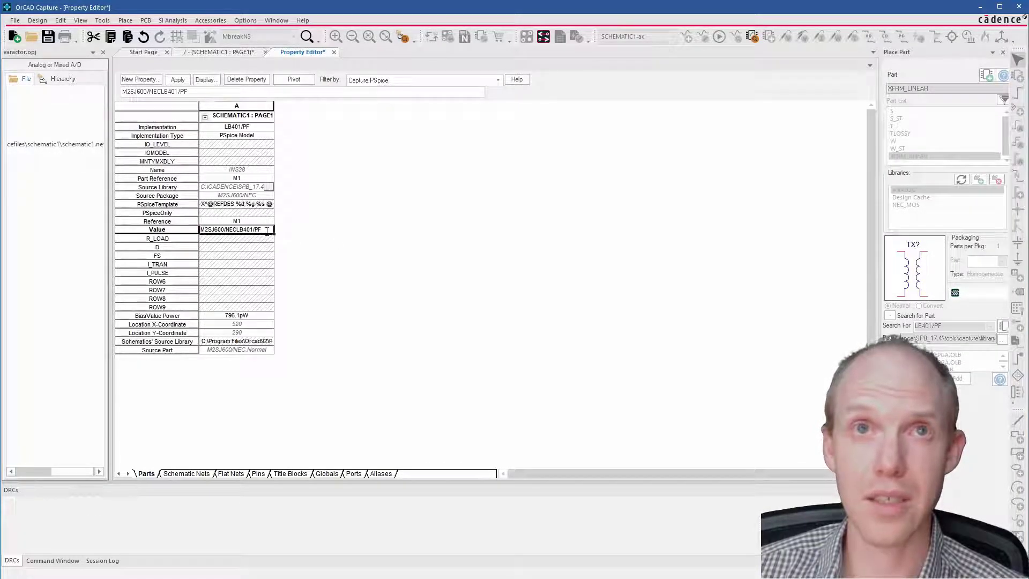
{"action": "key", "text": "ctrl+a"}
{"action": "key", "text": "ctrl+v"}
{"action": "key", "text": "Return"}
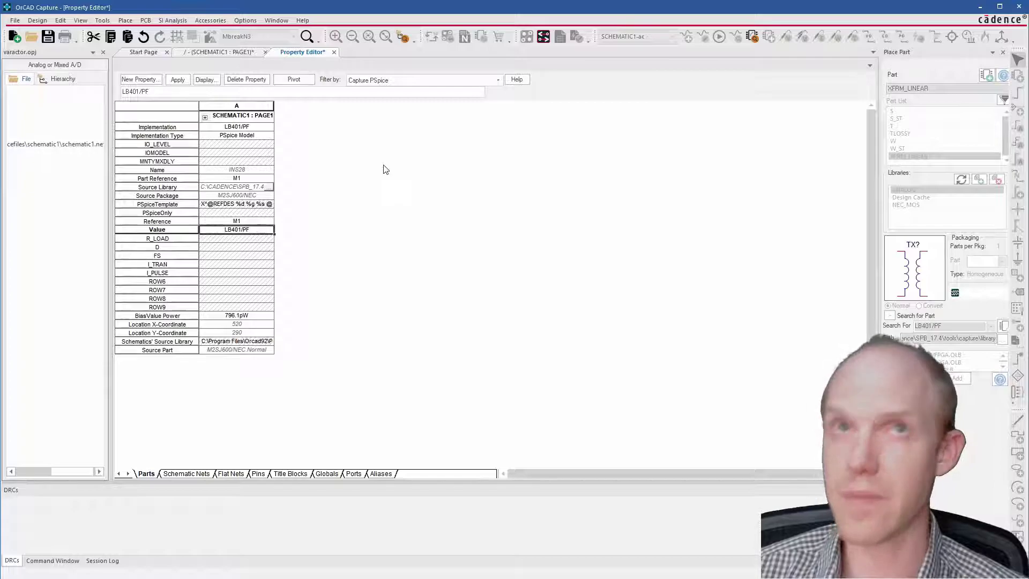
{"action": "left_click", "coordinate": [334, 52]}
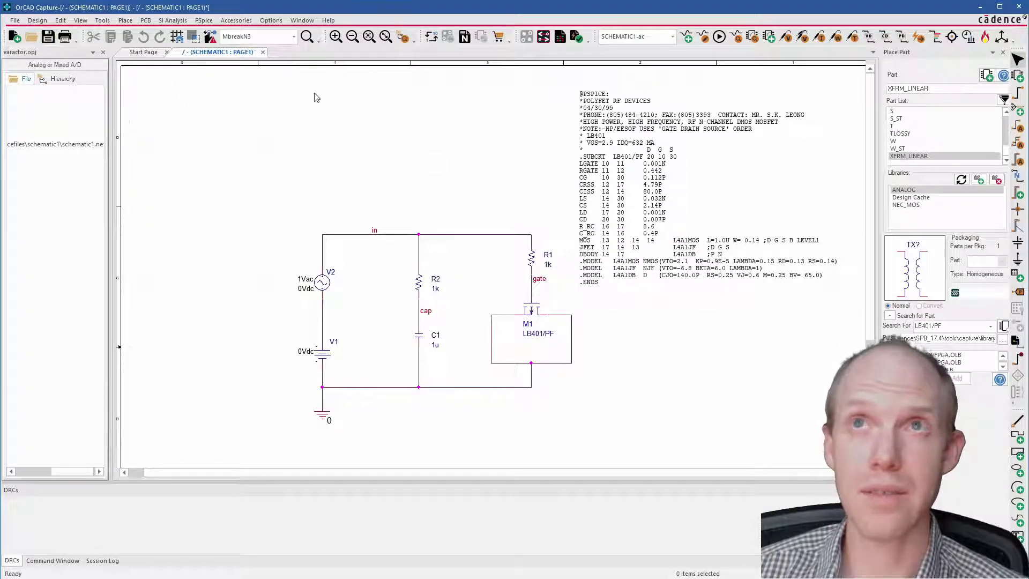
Step: Rerun PSpice with the LB401/PF model and set the top plot's Y axis to a user-defined 0 to 100p
{"action": "left_click", "coordinate": [719, 38]}
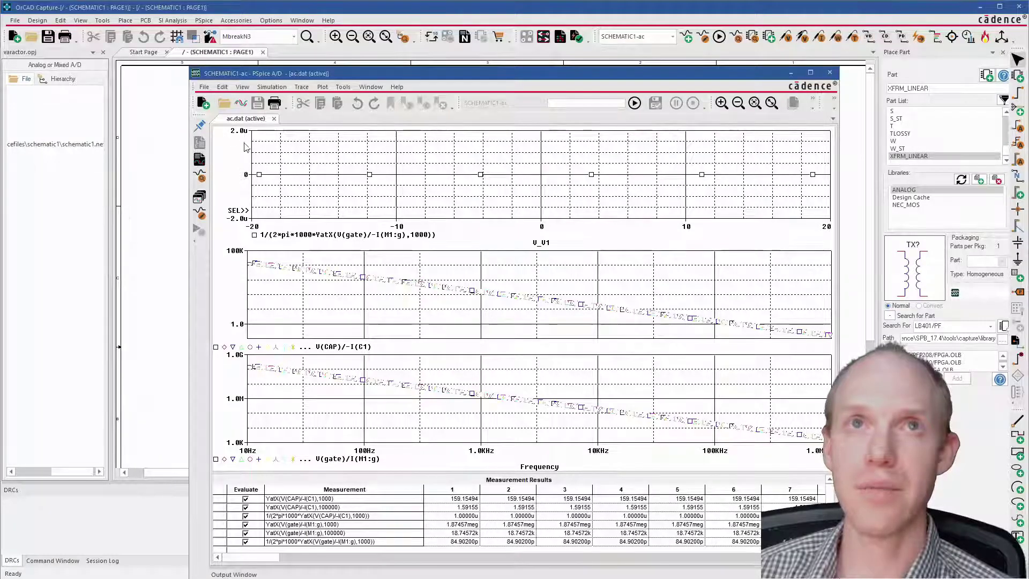
{"action": "key", "text": "Delete"}
{"action": "double_click", "coordinate": [248, 178]}
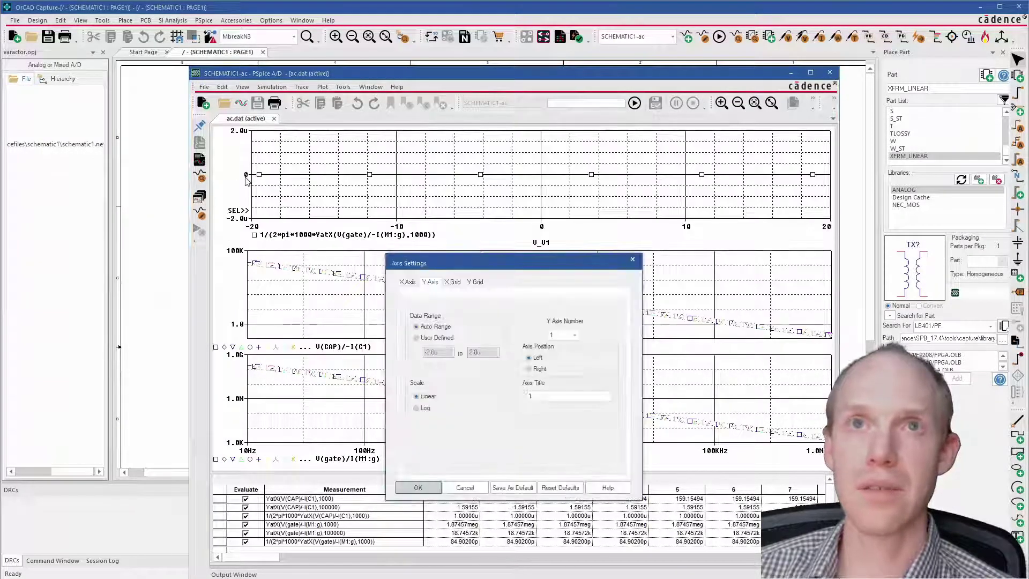
{"action": "left_click", "coordinate": [428, 338]}
{"action": "left_click_drag", "start_coordinate": [437, 352], "coordinate": [426, 353]}
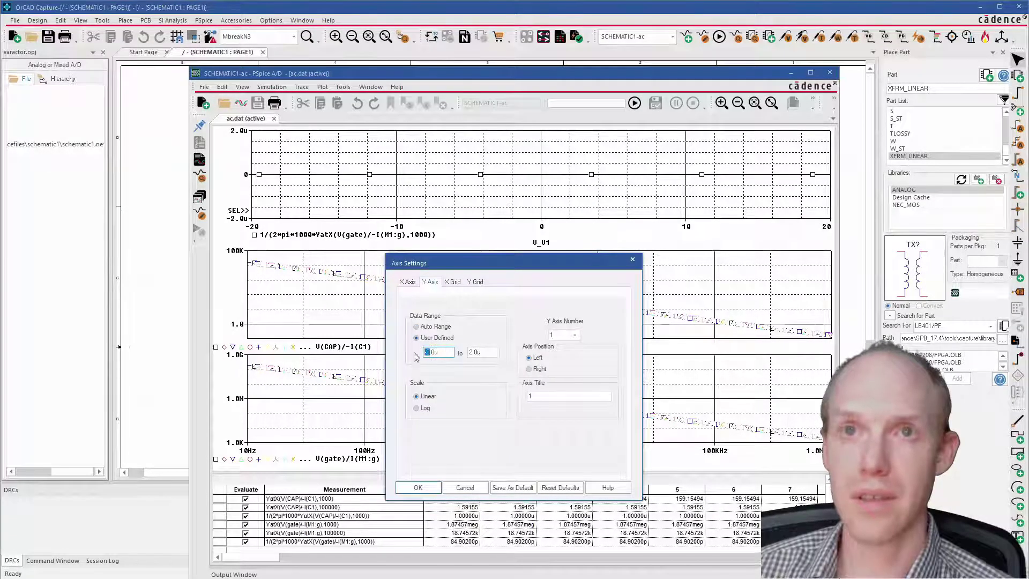
{"action": "type", "text": "0"}
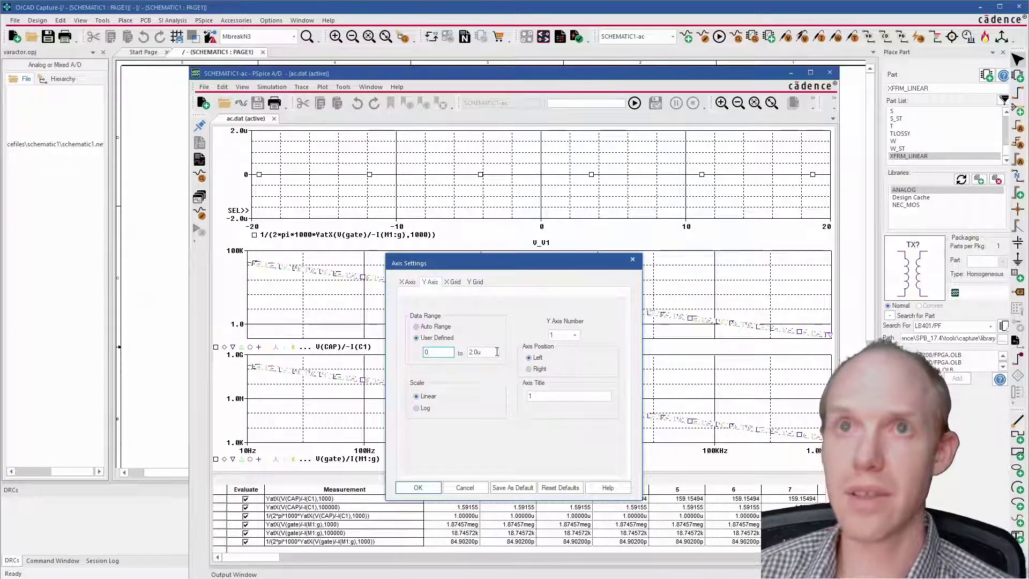
{"action": "left_click_drag", "start_coordinate": [497, 351], "coordinate": [468, 352]}
{"action": "type", "text": "100p"}
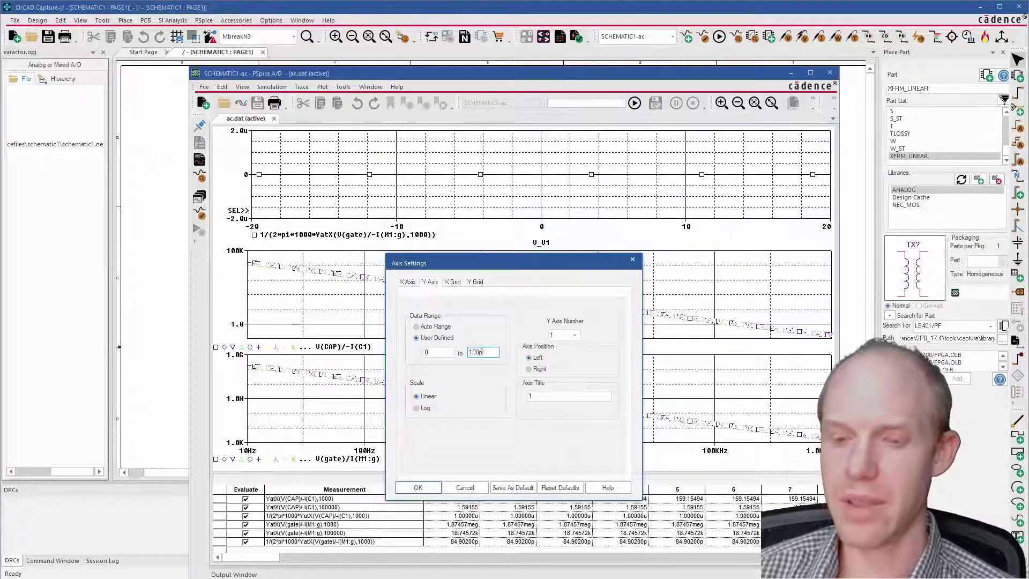
{"action": "key", "text": "Return"}
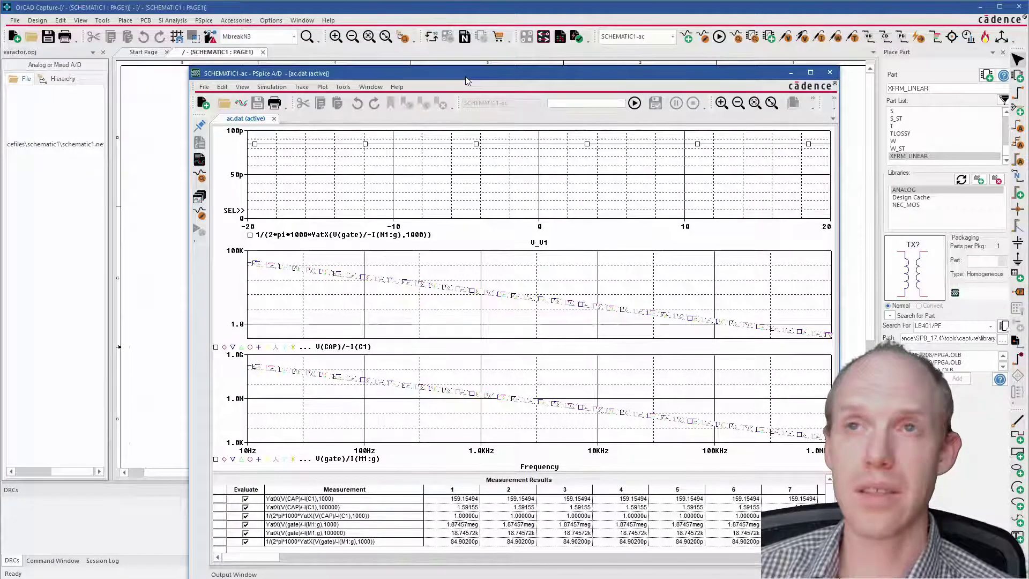
{"action": "left_click_drag", "start_coordinate": [466, 79], "coordinate": [646, 558]}
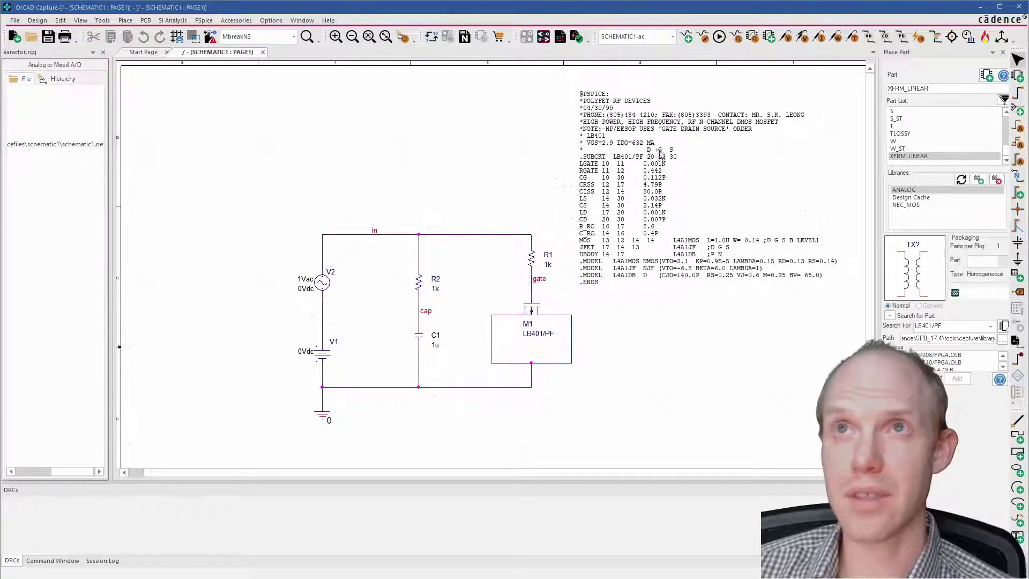
{"action": "double_click", "coordinate": [532, 311]}
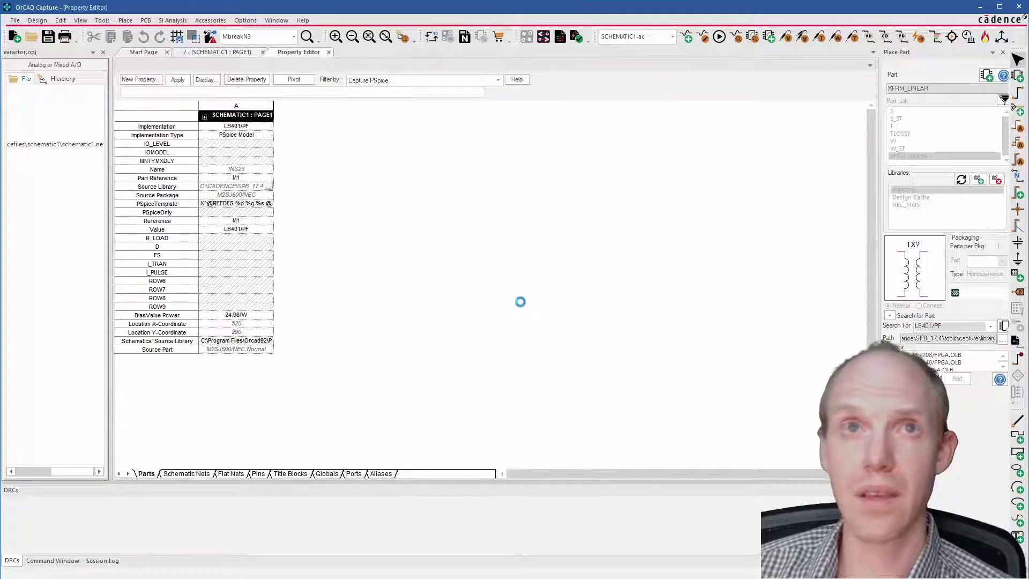
{"action": "left_click_drag", "start_coordinate": [273, 106], "coordinate": [462, 108]}
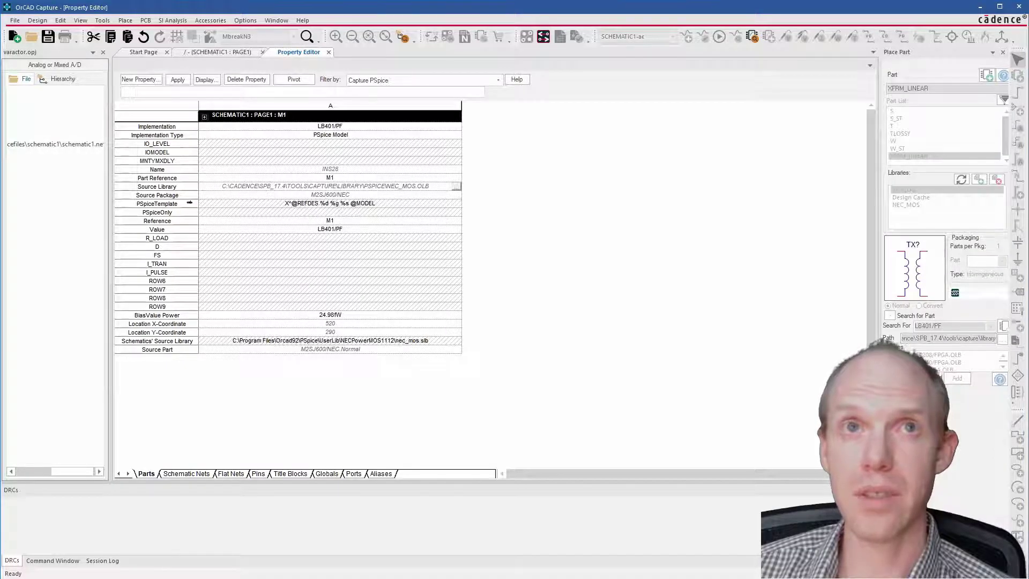
{"action": "left_click", "coordinate": [280, 203]}
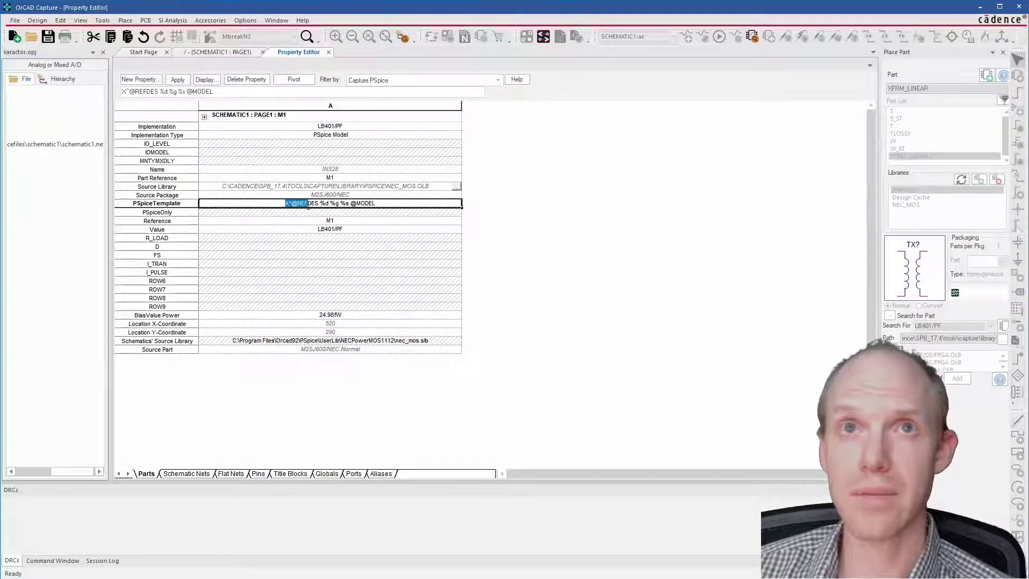
{"action": "left_click_drag", "start_coordinate": [308, 206], "coordinate": [329, 206]}
{"action": "left_click", "coordinate": [329, 205]}
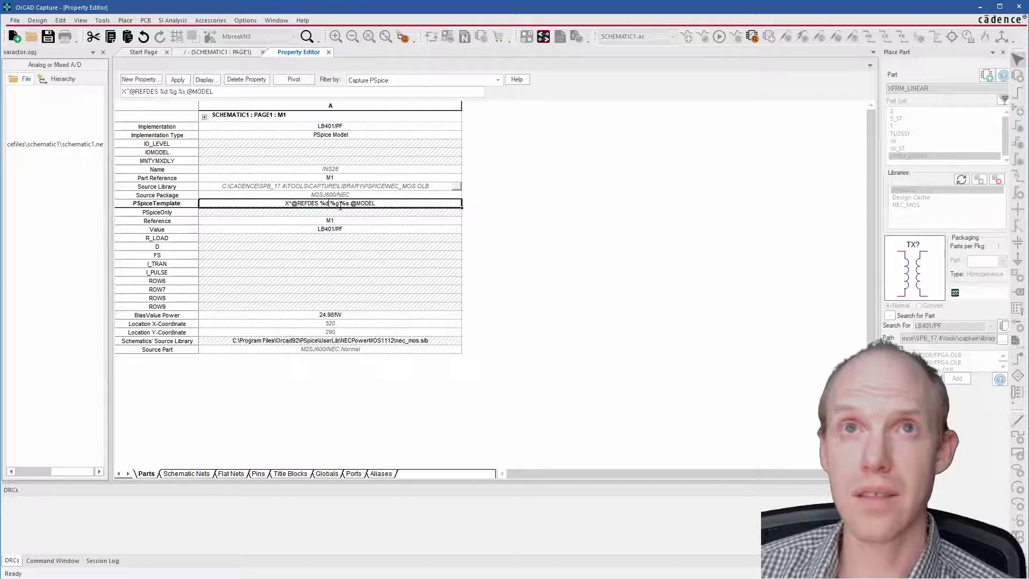
{"action": "left_click_drag", "start_coordinate": [374, 205], "coordinate": [355, 206]}
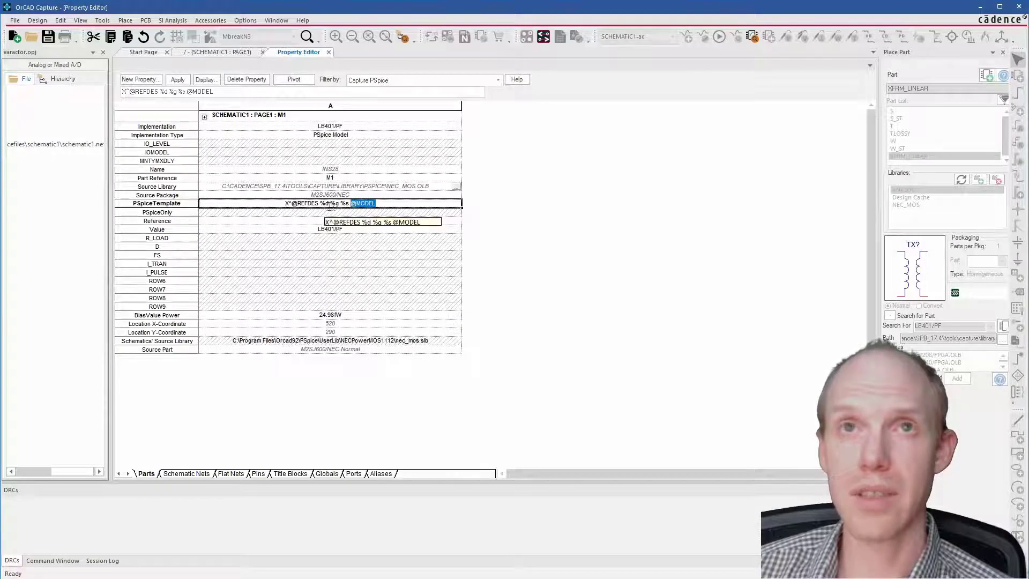
{"action": "left_click", "coordinate": [329, 52]}
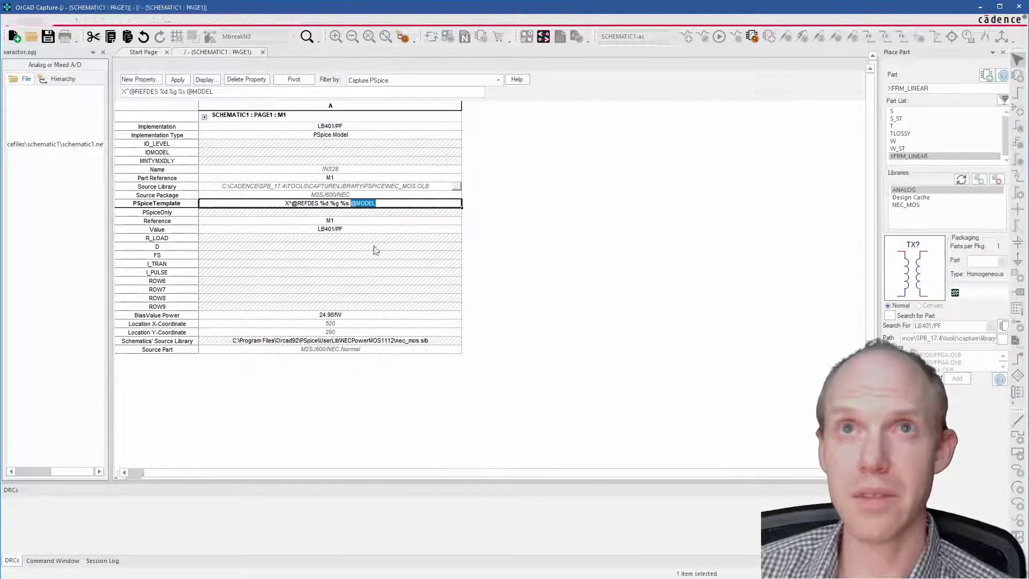